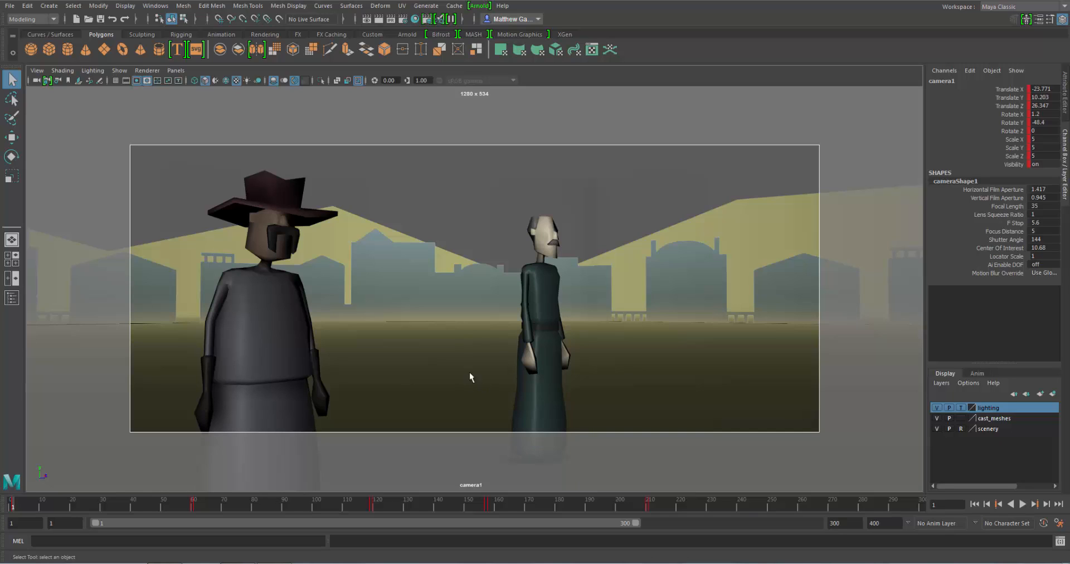
- Return to frame 1 and turn off the resolution gate and gate mask in the camera1 view
mouse_move(13, 505)
left_mouse_down()
mouse_move(860, 508)
mouse_move(50, 506)
mouse_move(1, 487)
left_mouse_up()
left_click(144, 80)
left_click(137, 80)
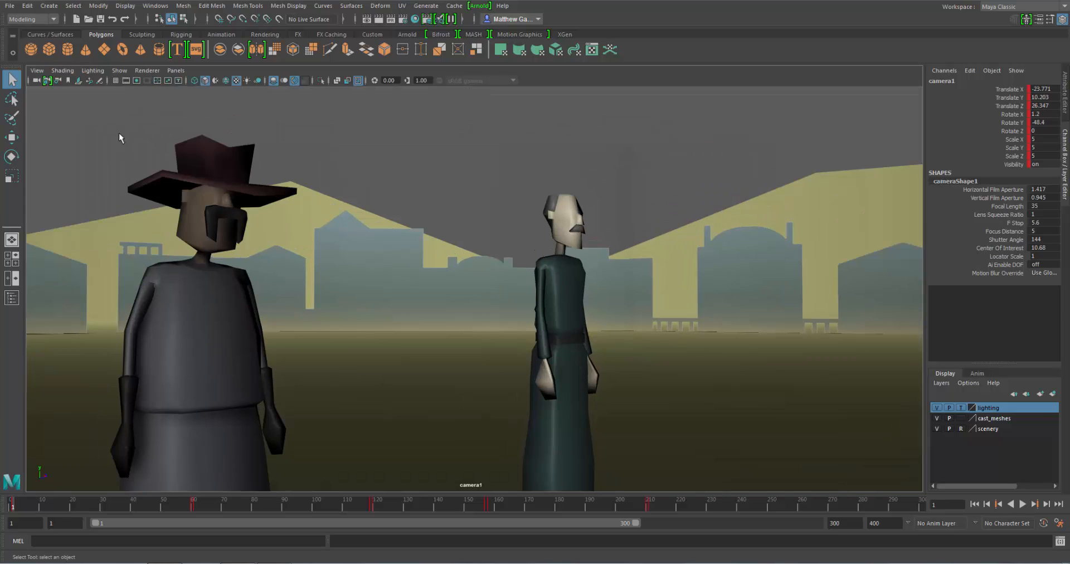
- Hide all object types in the camera view and show only polygons
left_click(119, 70)
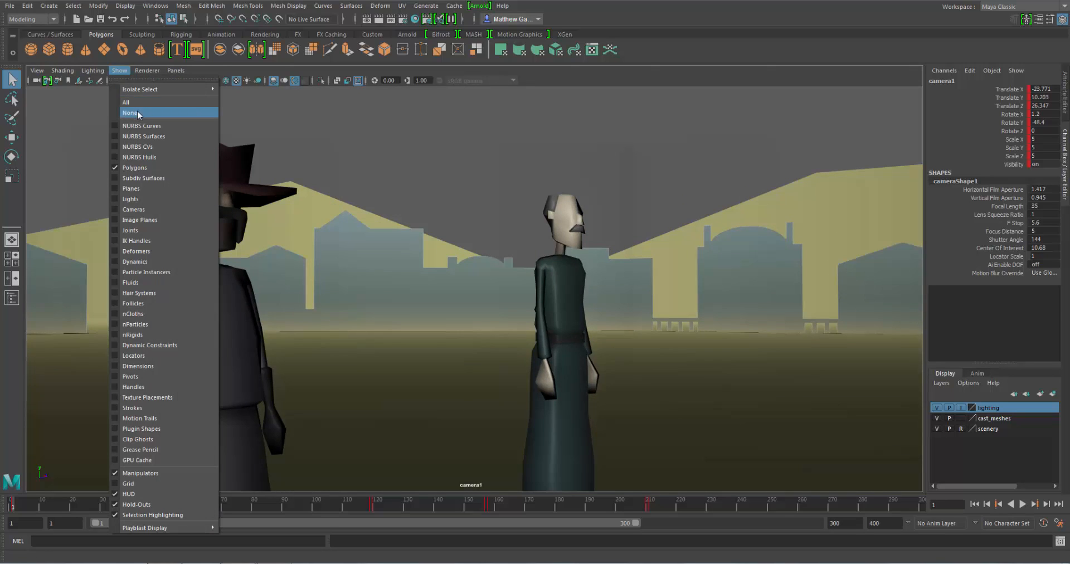
left_click(137, 109)
left_click(118, 70)
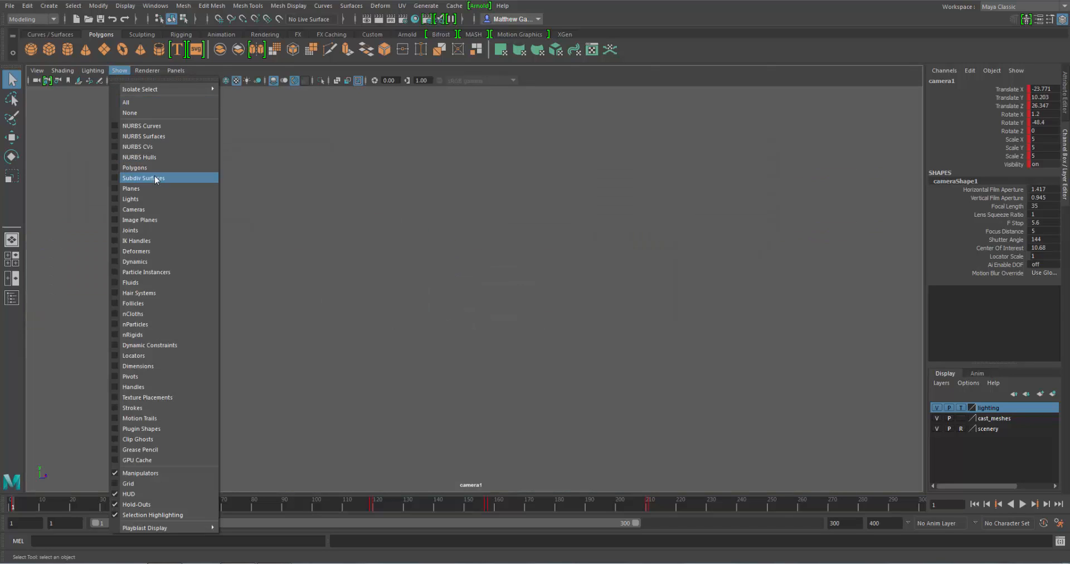
left_click(153, 167)
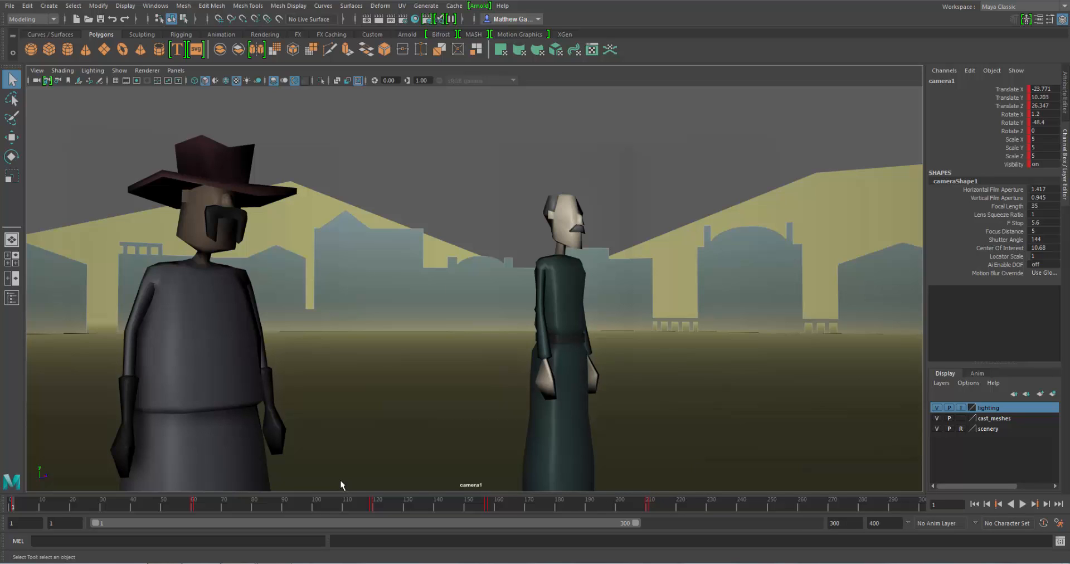
- Preview the animation playback and open the Playblast options
key("alt+v")
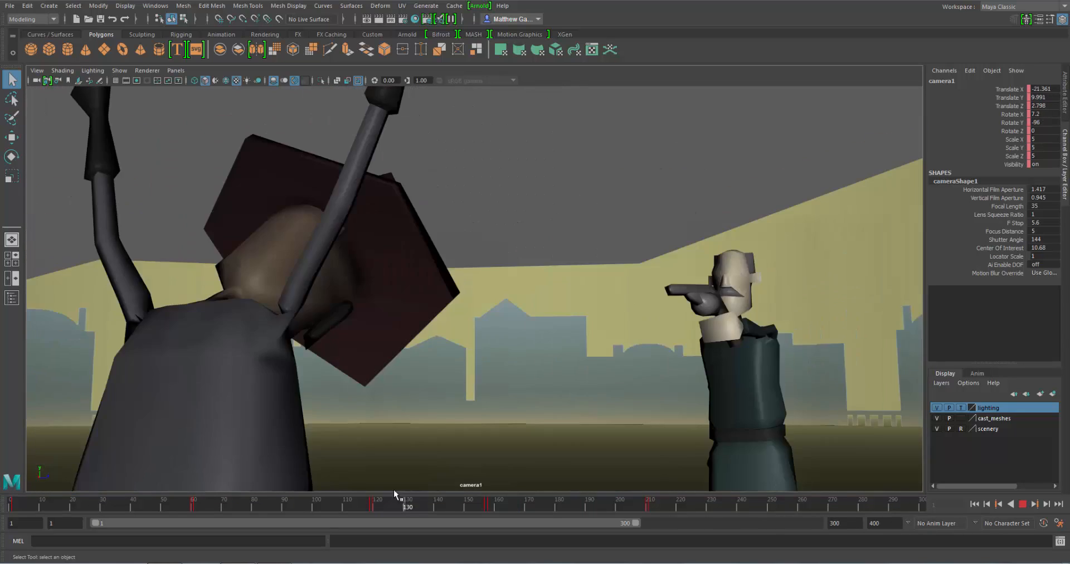
left_click(25, 505)
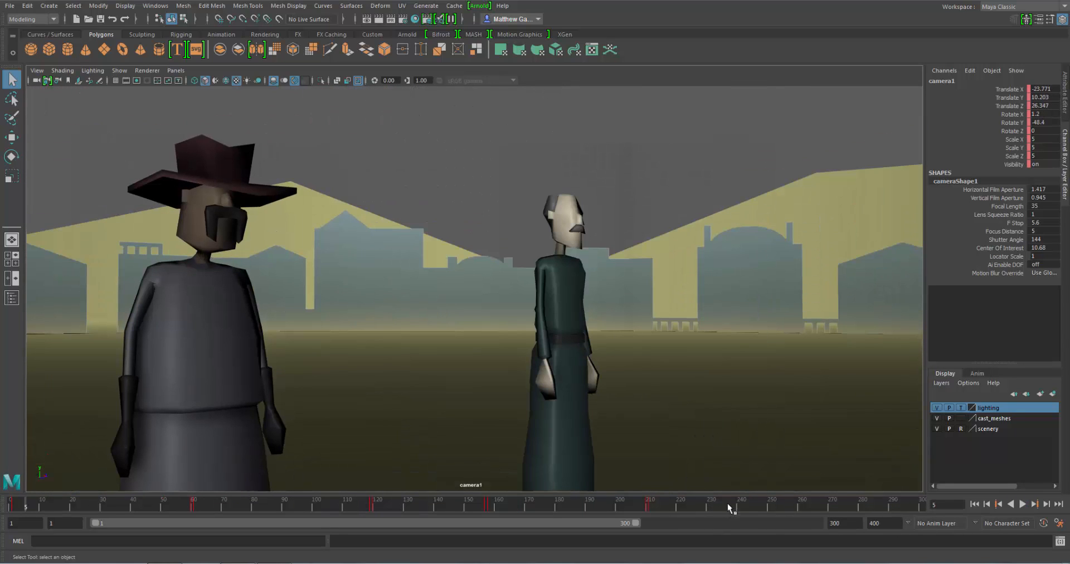
right_click(728, 504)
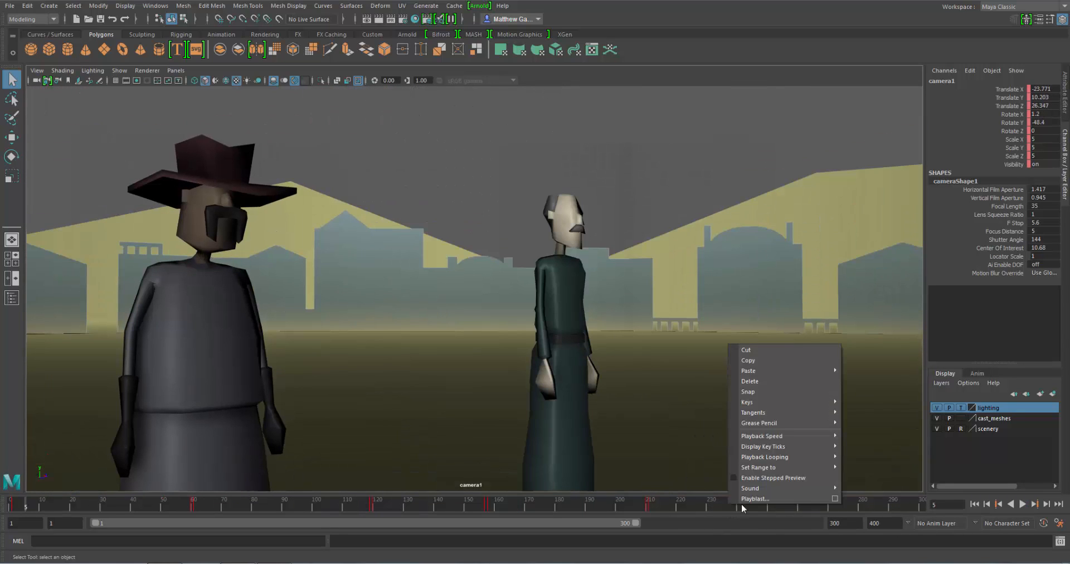
left_click(835, 499)
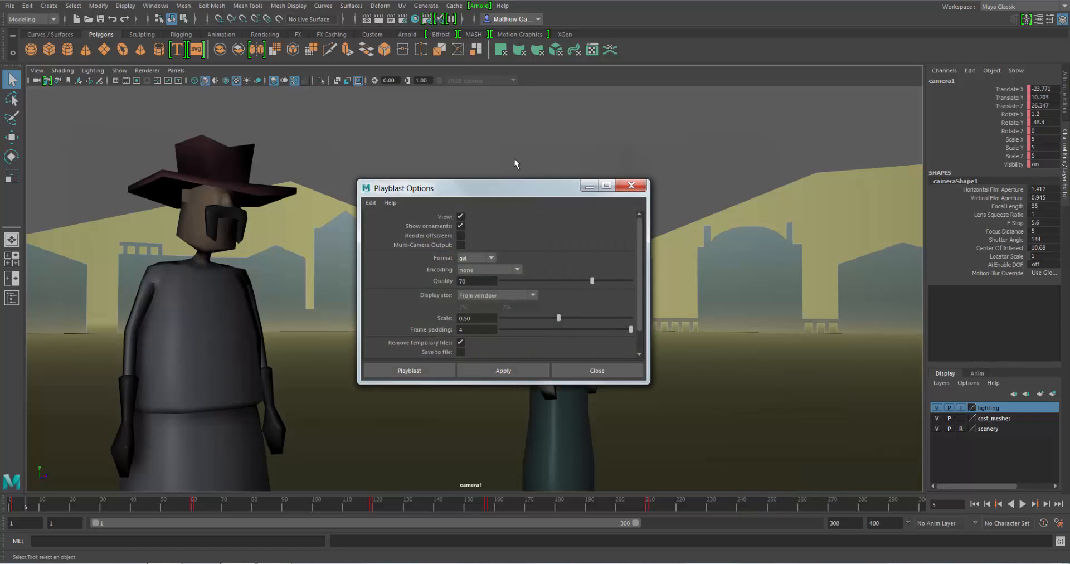
left_click_drag(511, 188, 484, 90)
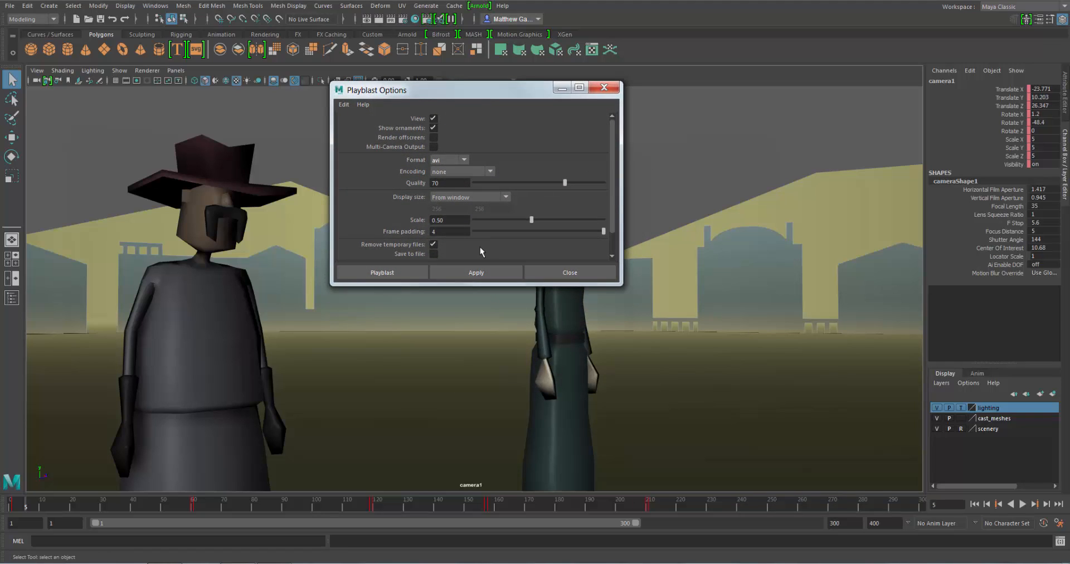
- Examine the playblast format choices and the codecs available for avi encoding
left_click(464, 160)
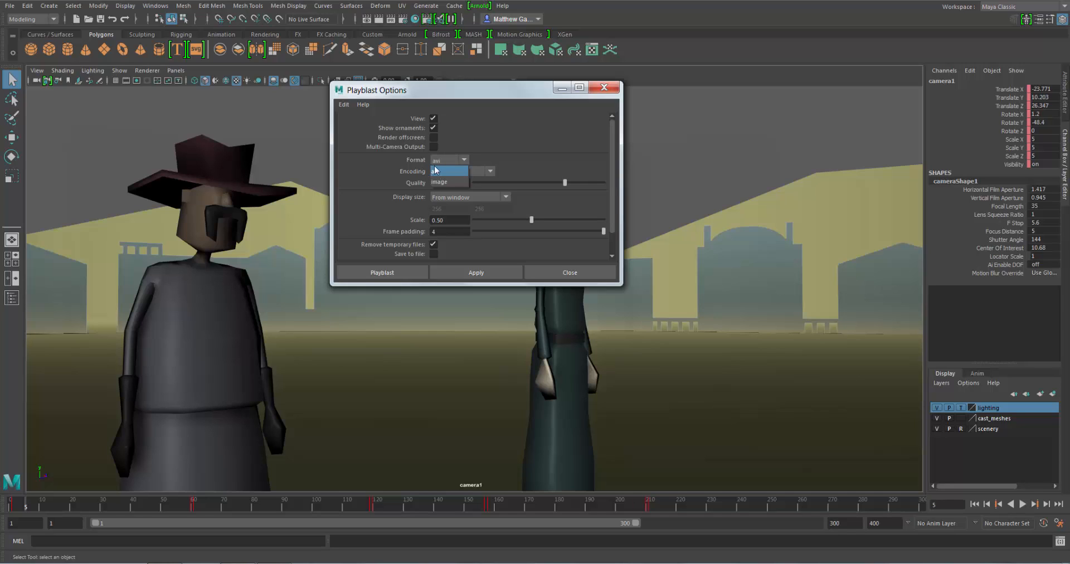
left_click(441, 171)
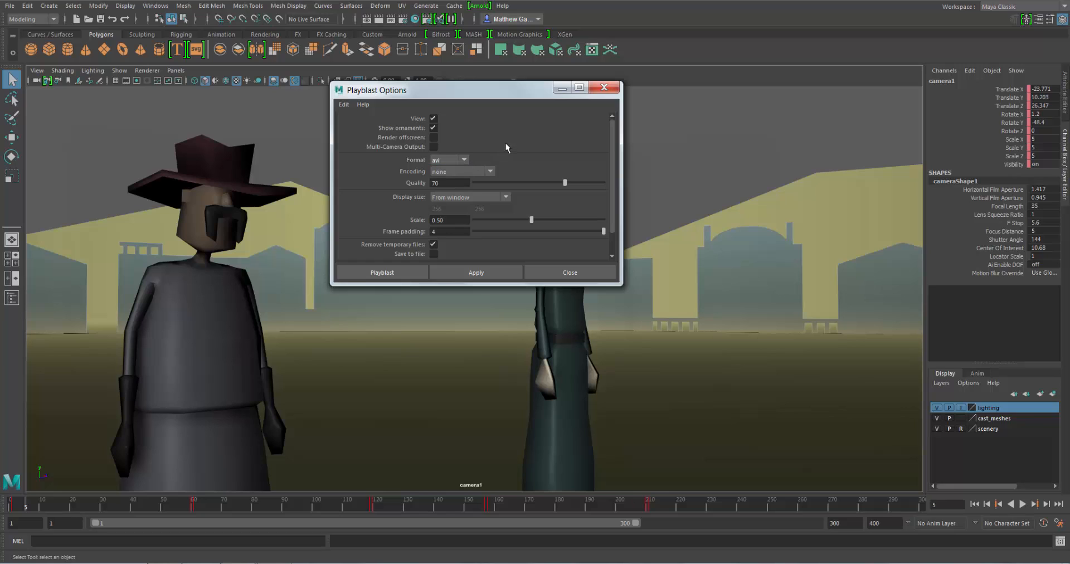
left_click(464, 171)
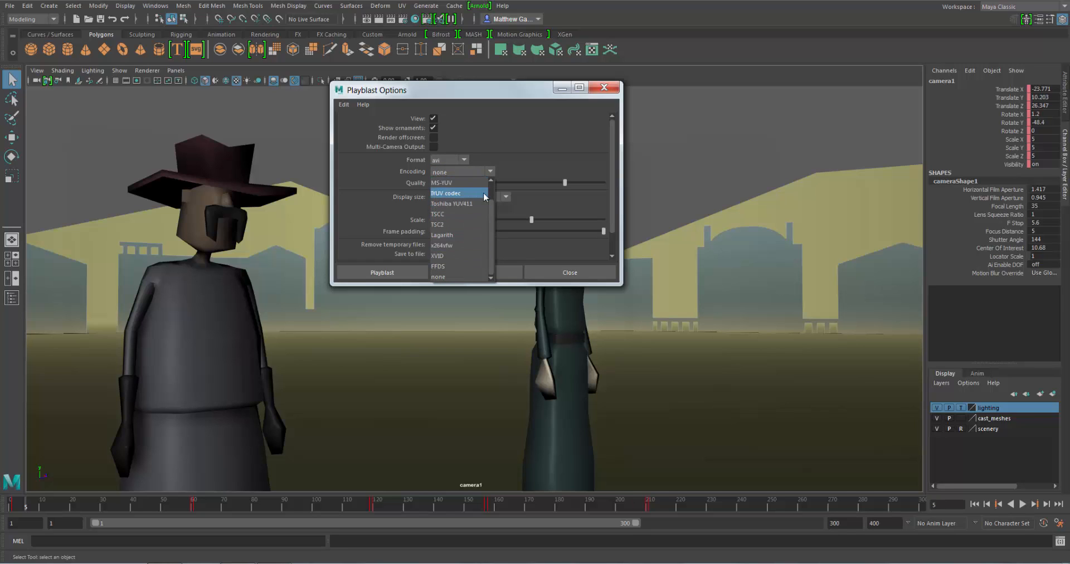
left_click(524, 139)
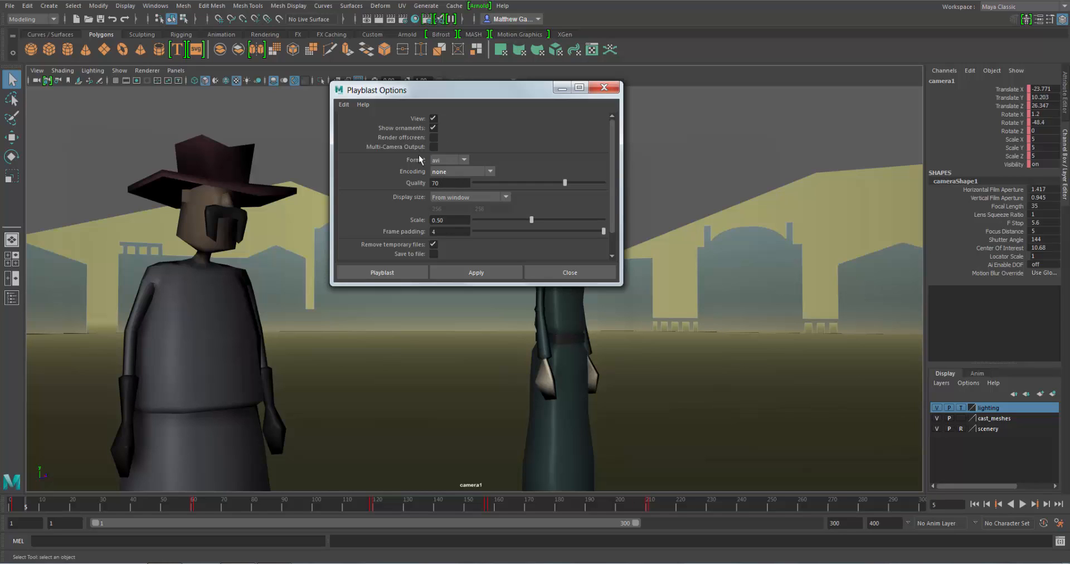
left_click(489, 170)
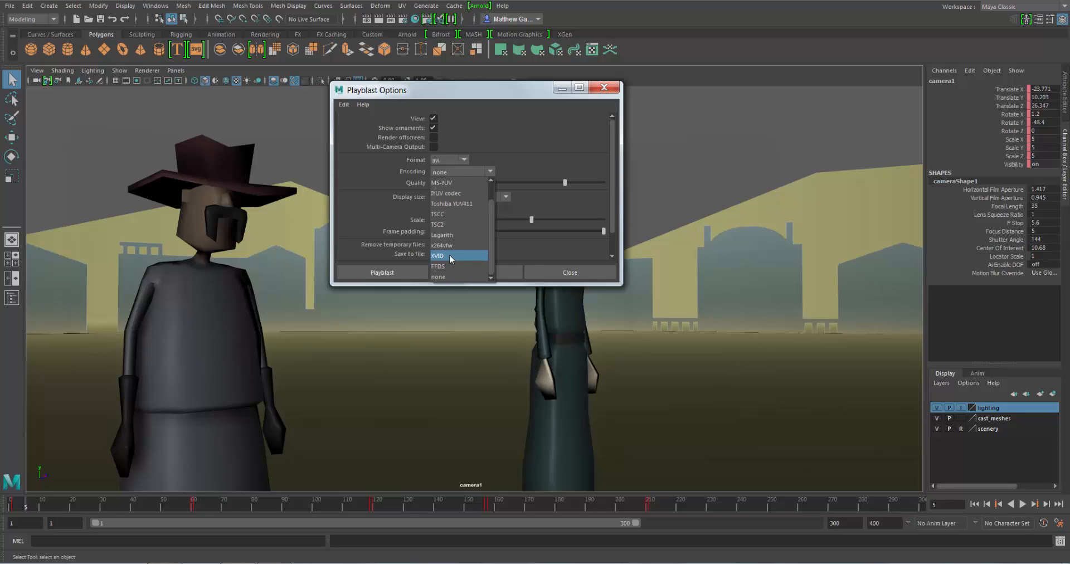
left_click(517, 143)
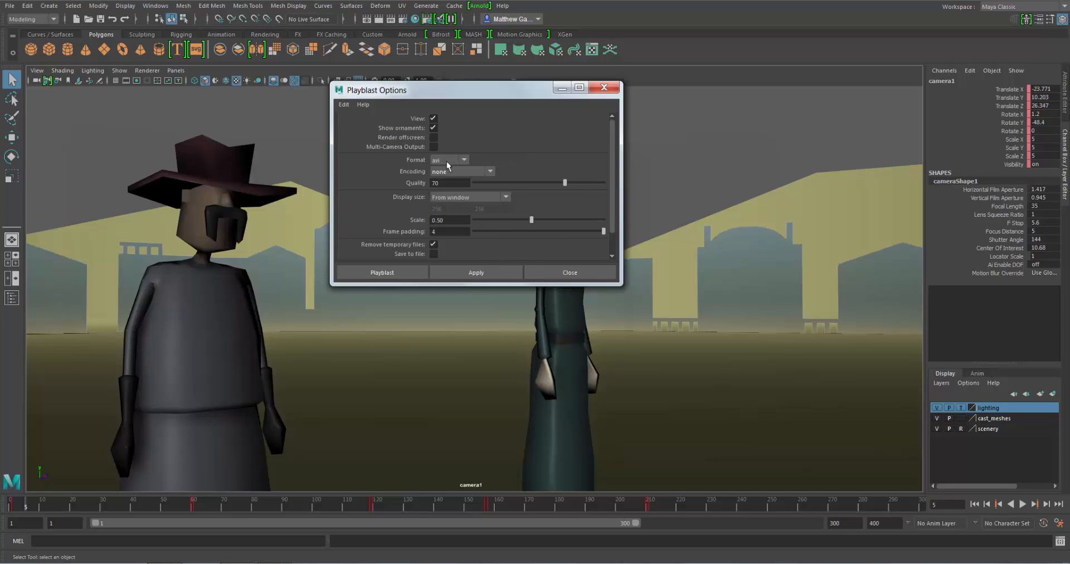
- Configure the playblast as a jpg image sequence sized From Render Settings, with View and Show ornaments off and Save to file on
left_click(450, 182)
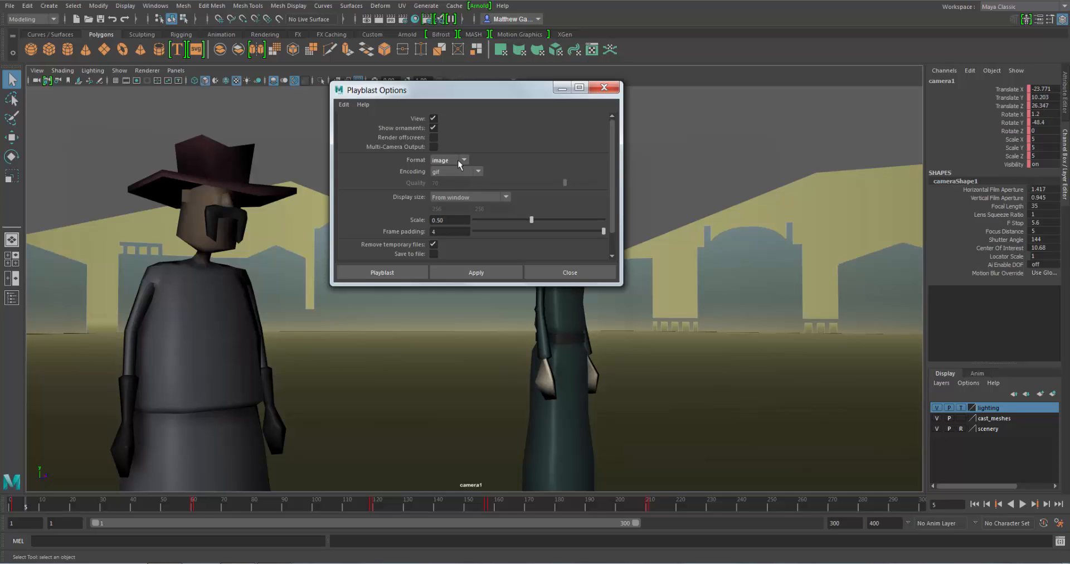
left_click(480, 173)
left_click(446, 266)
left_click(433, 118)
left_click(506, 197)
left_click(476, 218)
- Check the output image width and height in the Render Settings
left_click_drag(484, 108, 517, 185)
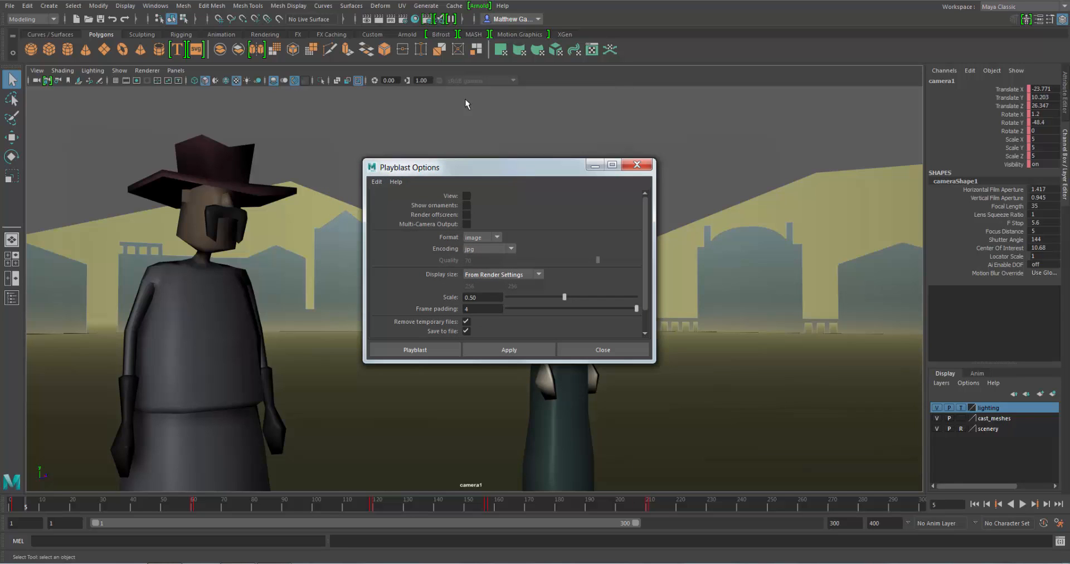
left_click(404, 20)
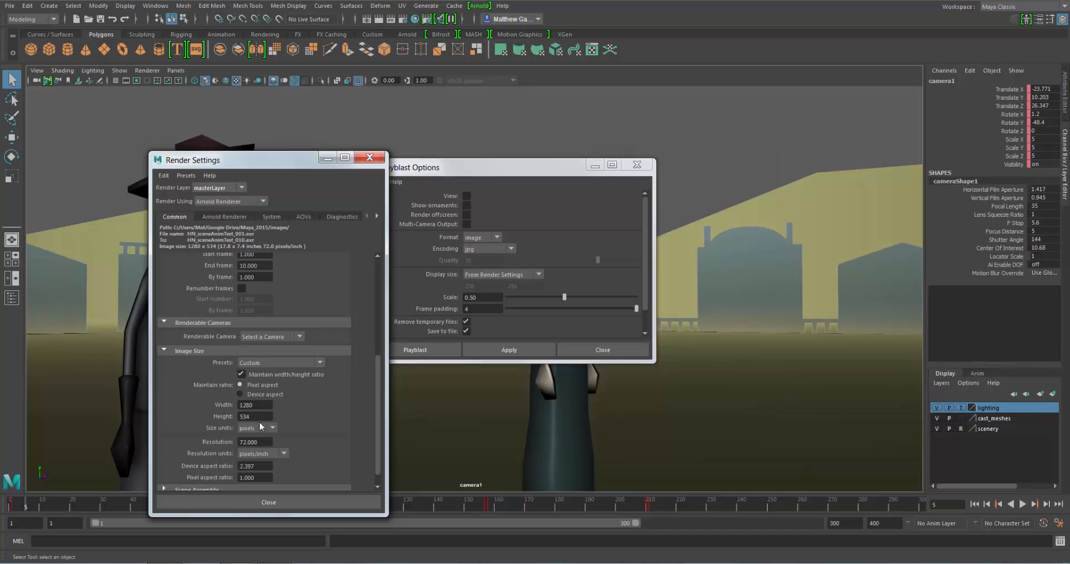
left_click(370, 157)
- Raise the playblast scale to its maximum and run the playblast
left_click_drag(499, 169, 512, 111)
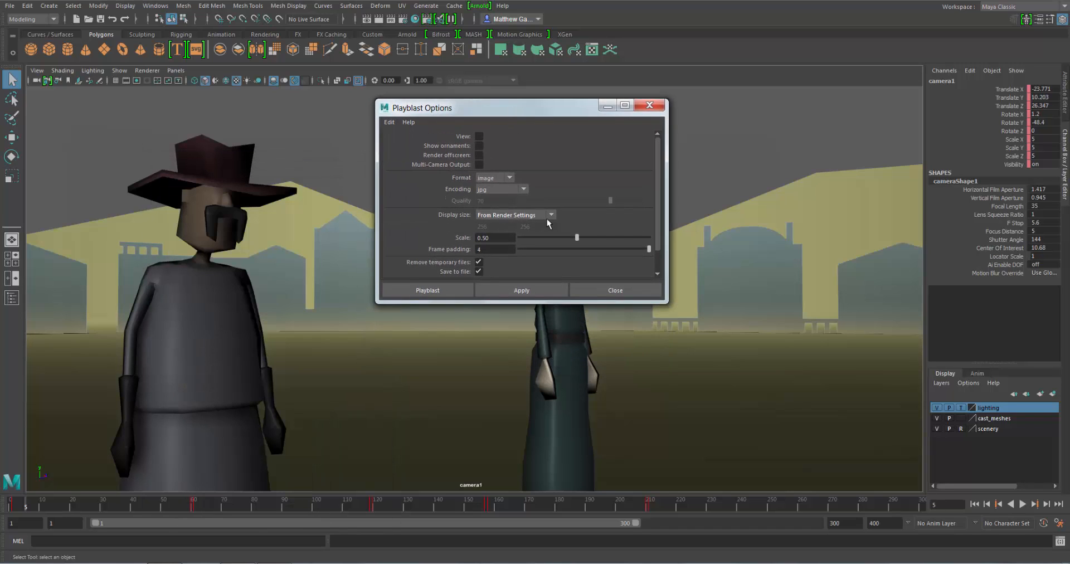
left_click_drag(580, 239, 652, 237)
left_click(438, 290)
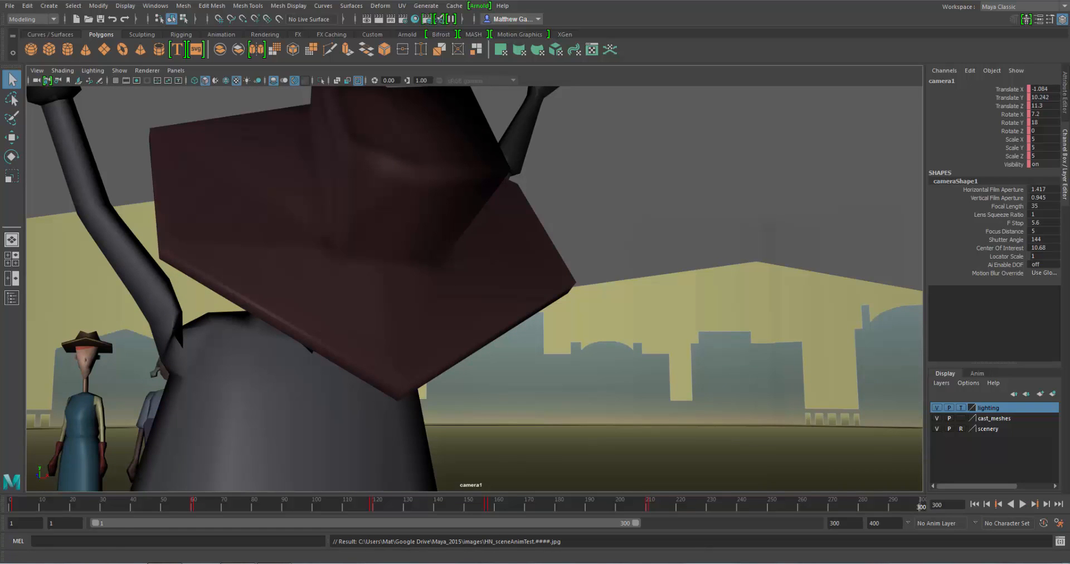
- Switch to Windows Explorer and inspect the playblast frames in the Google Drive Maya_2015 images folder
left_click(55, 563)
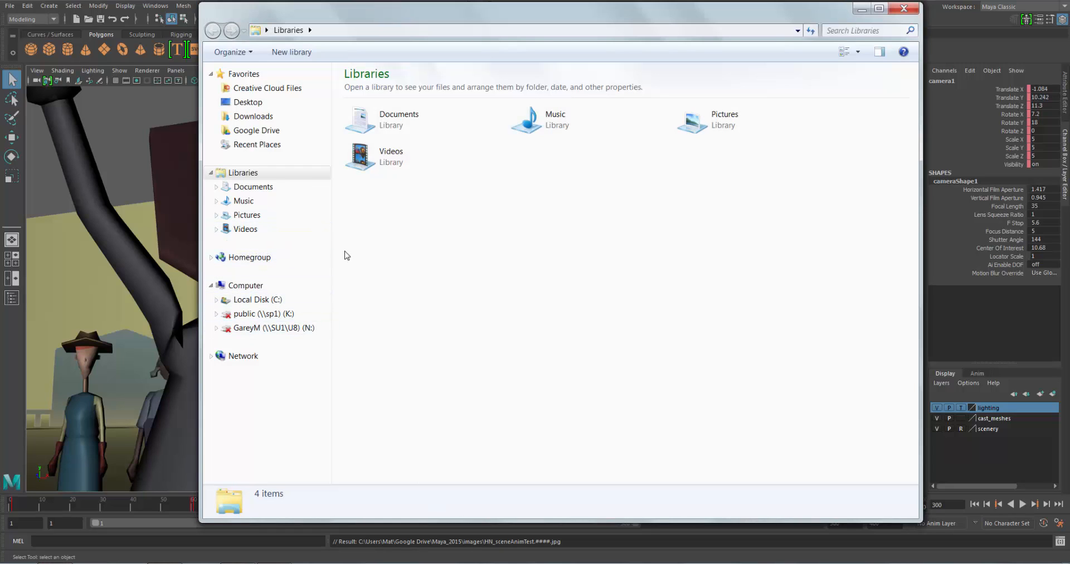
left_click(268, 130)
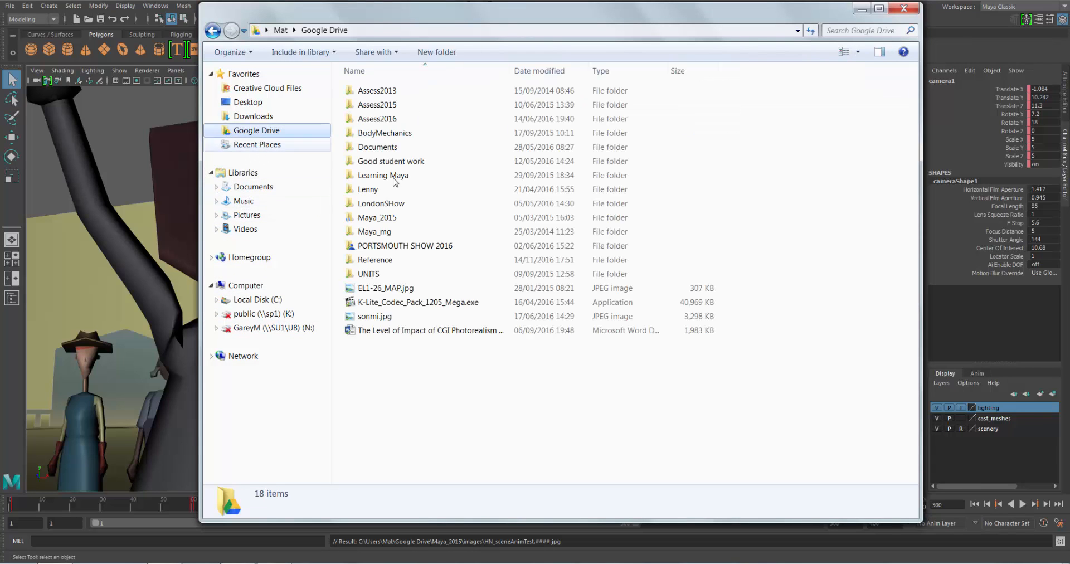
double_click(385, 217)
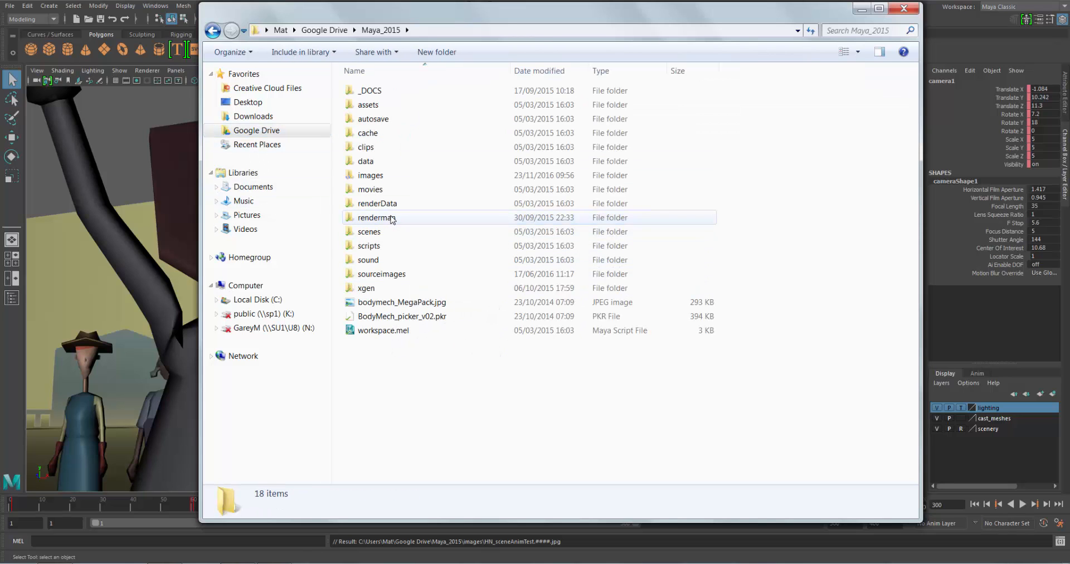
double_click(371, 175)
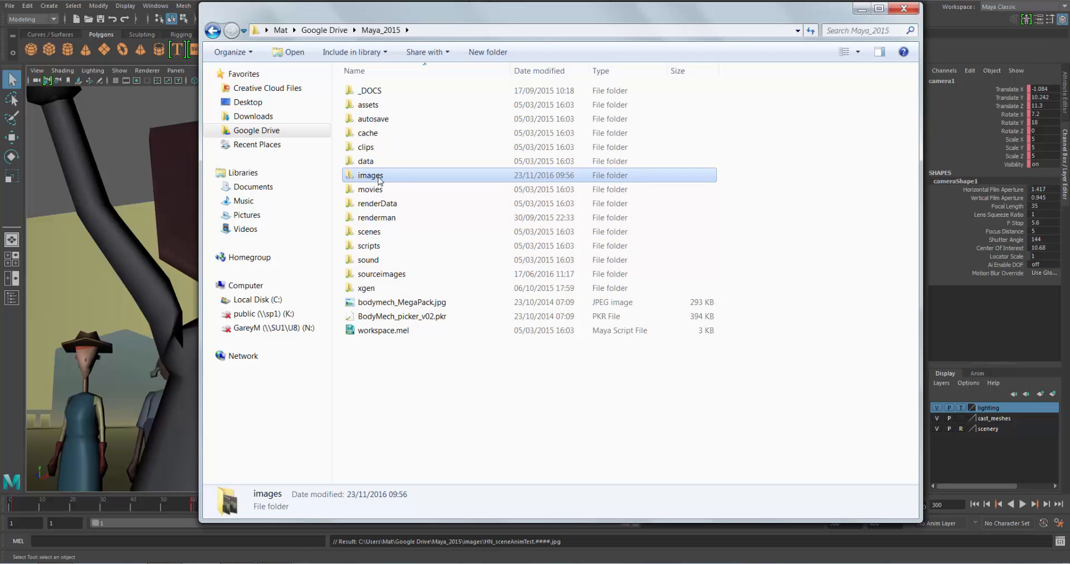
left_click(520, 134)
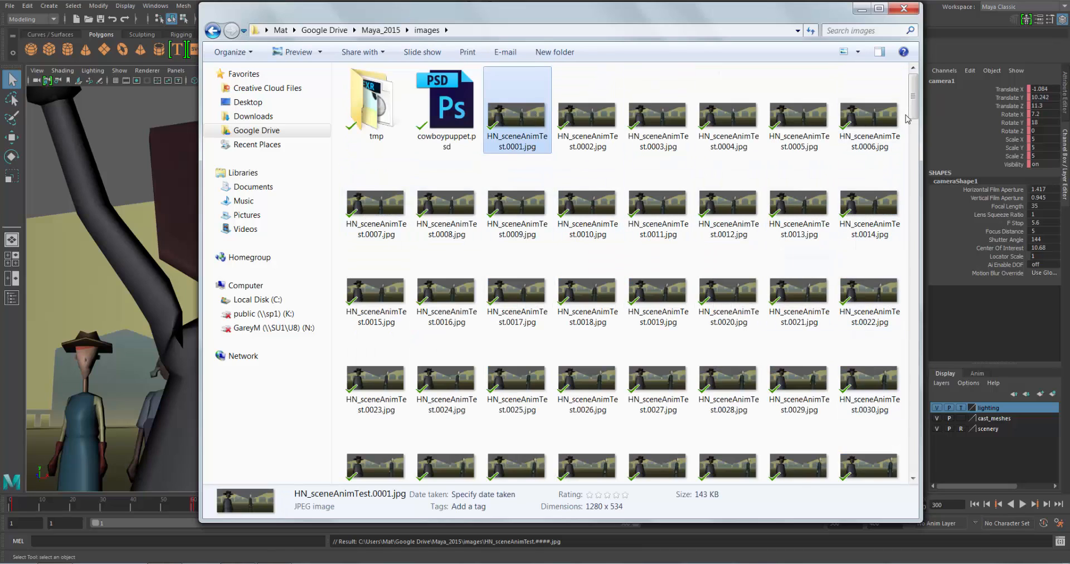
left_click_drag(914, 112, 908, 67)
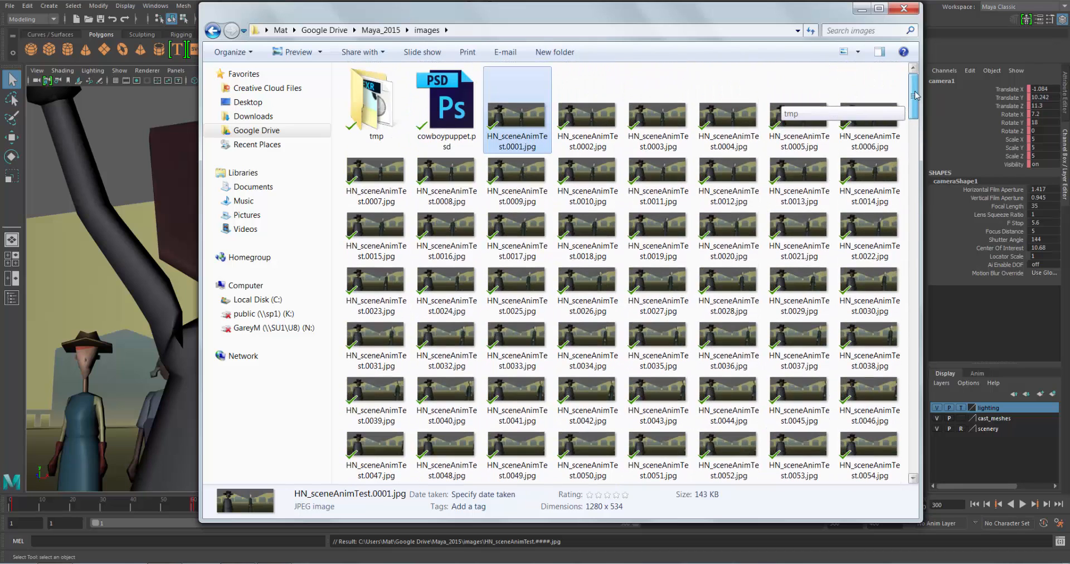
left_click(901, 9)
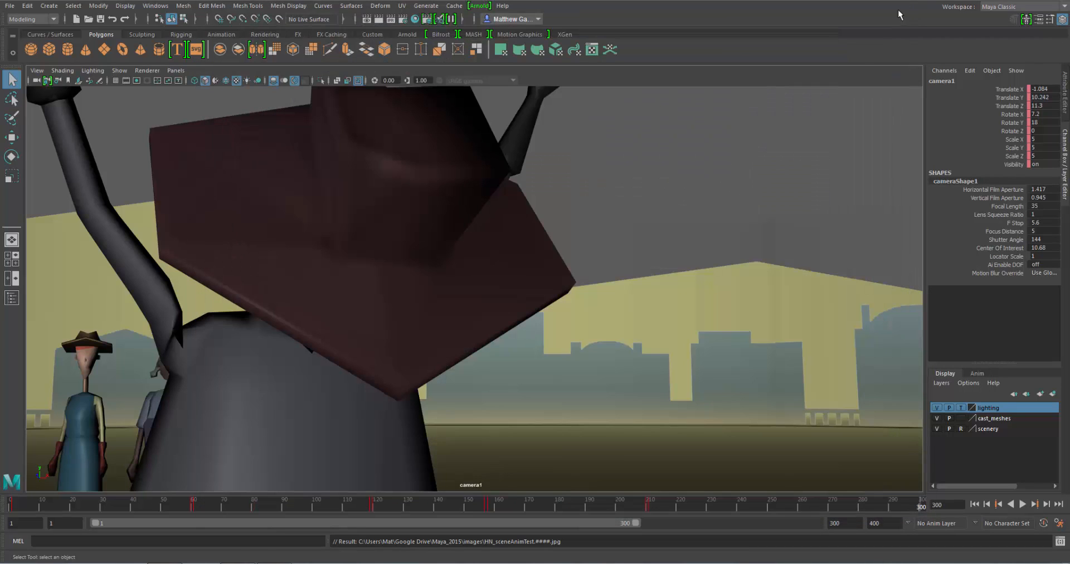
- Launch Adobe Media Encoder CC 2015.3
key("super")
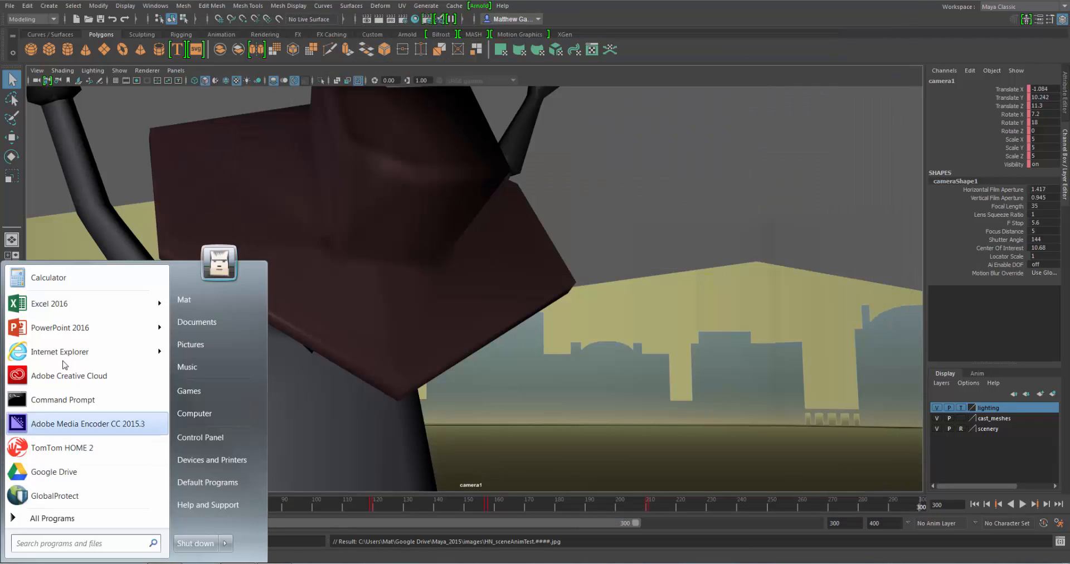
left_click(44, 520)
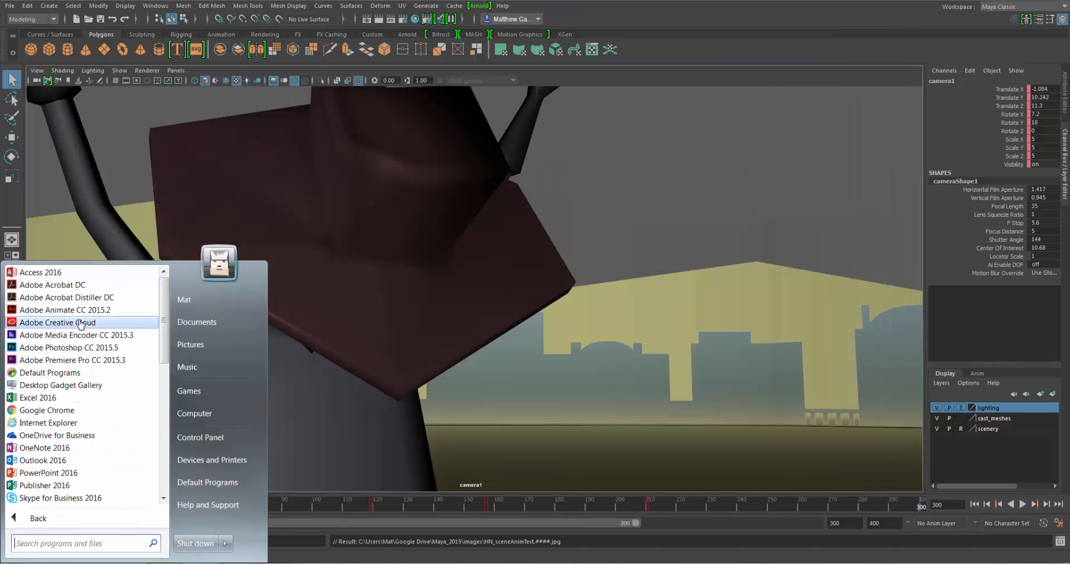
left_click(66, 336)
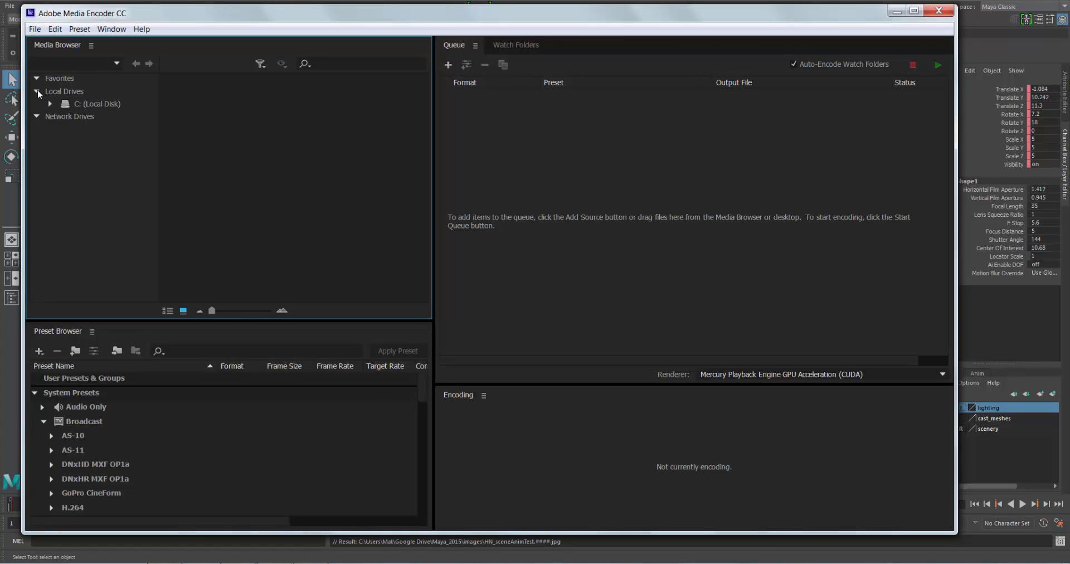
- Browse the C: local drive in the Media Browser and open its Users folder
left_click(92, 105)
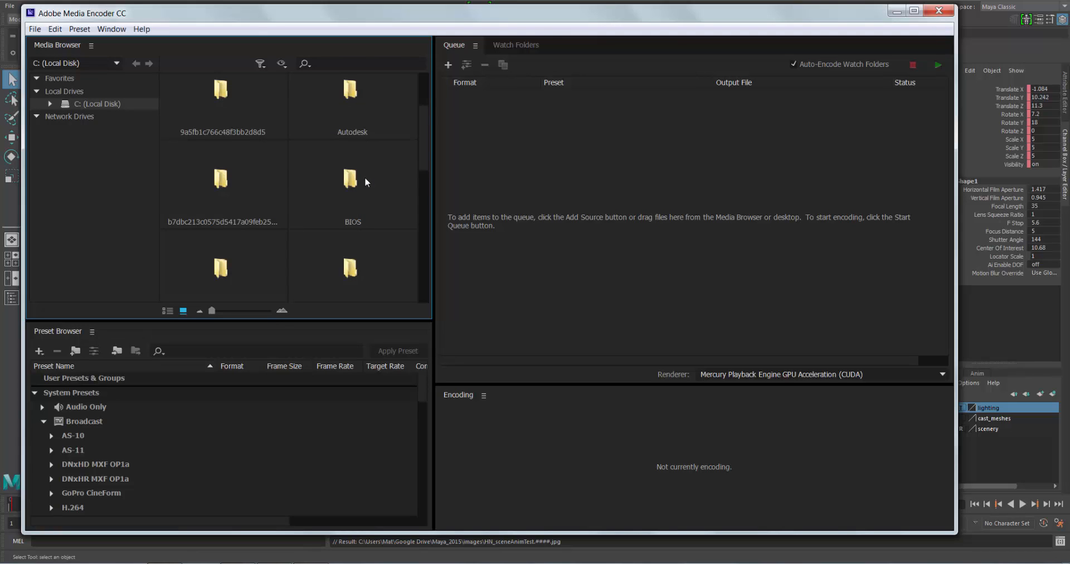
scroll(365, 176, "down", 3)
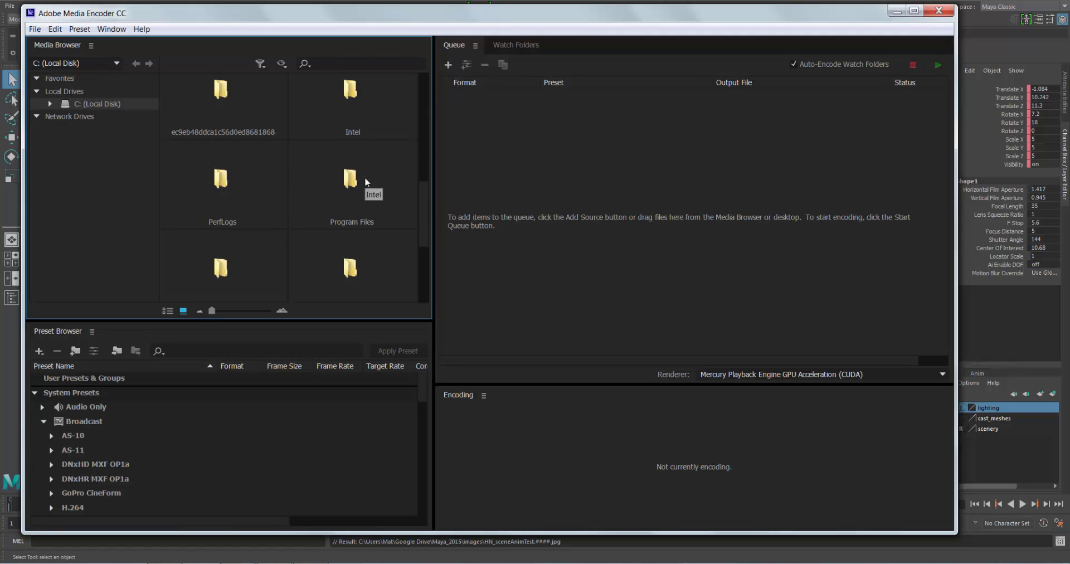
scroll(366, 181, "down", 1)
scroll(366, 182, "down", 1)
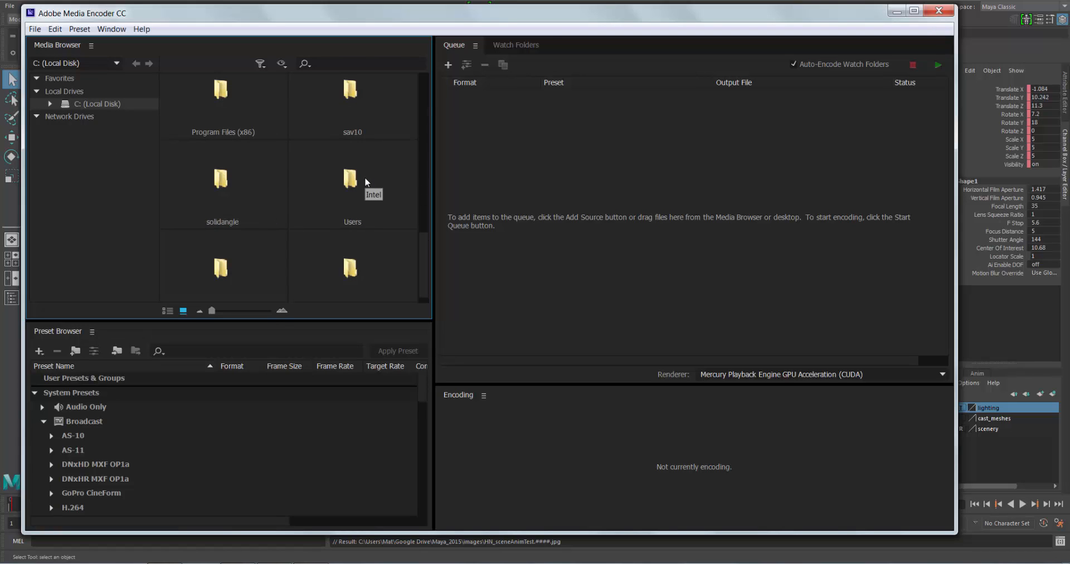
scroll(366, 182, "down", 1)
scroll(366, 182, "up", 6)
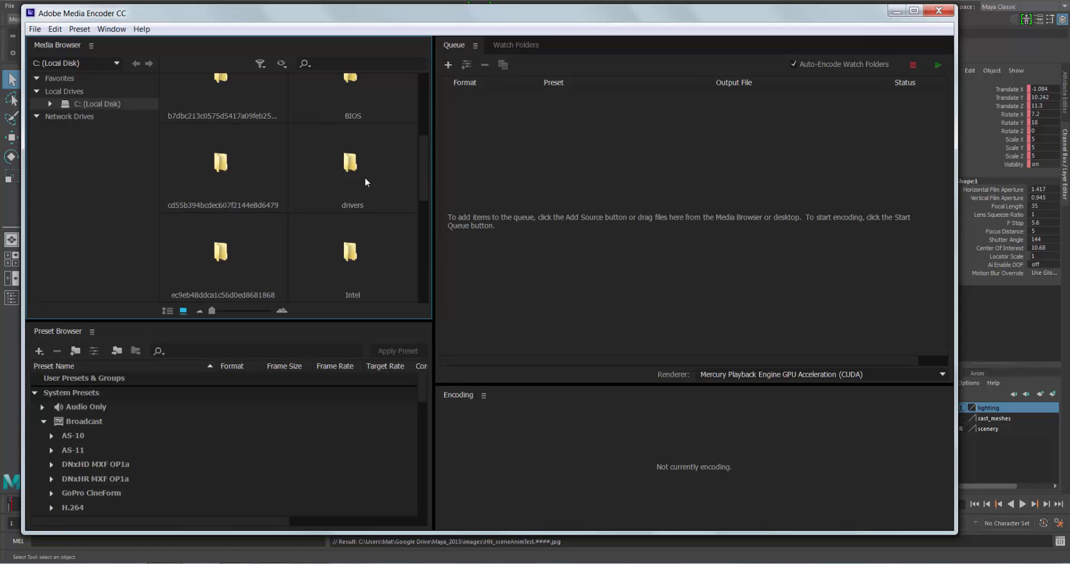
scroll(364, 176, "down", 6)
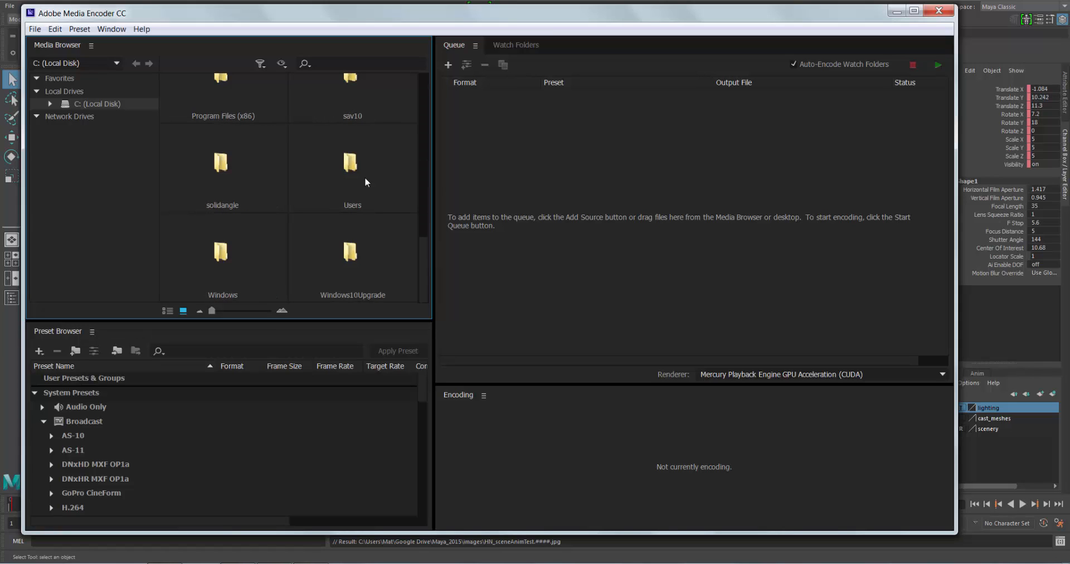
double_click(350, 168)
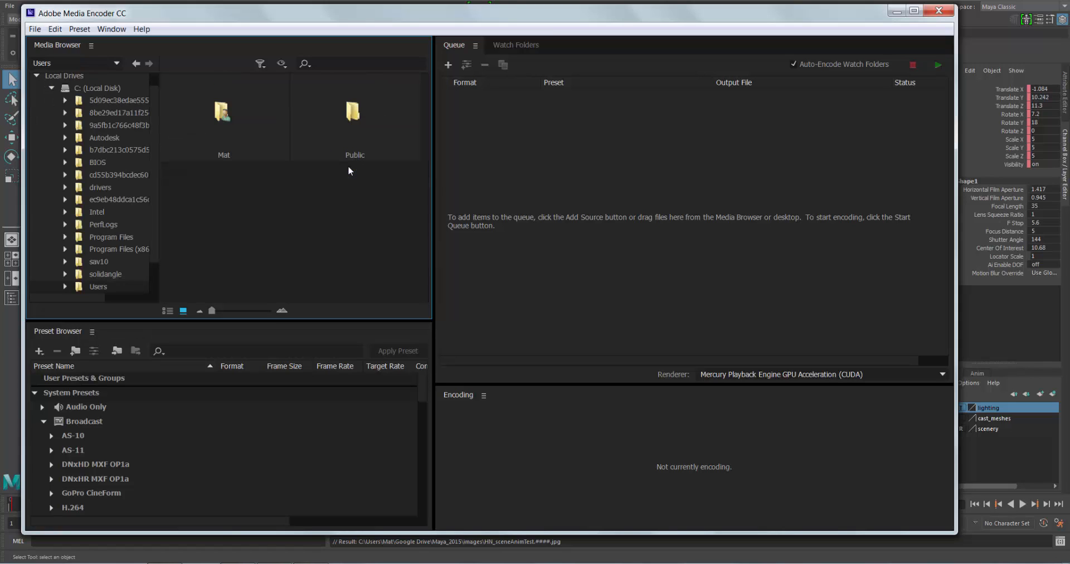
- Open the images folder of the Maya_2015 project under the user's Google Drive in the Media Browser
double_click(241, 121)
double_click(327, 206)
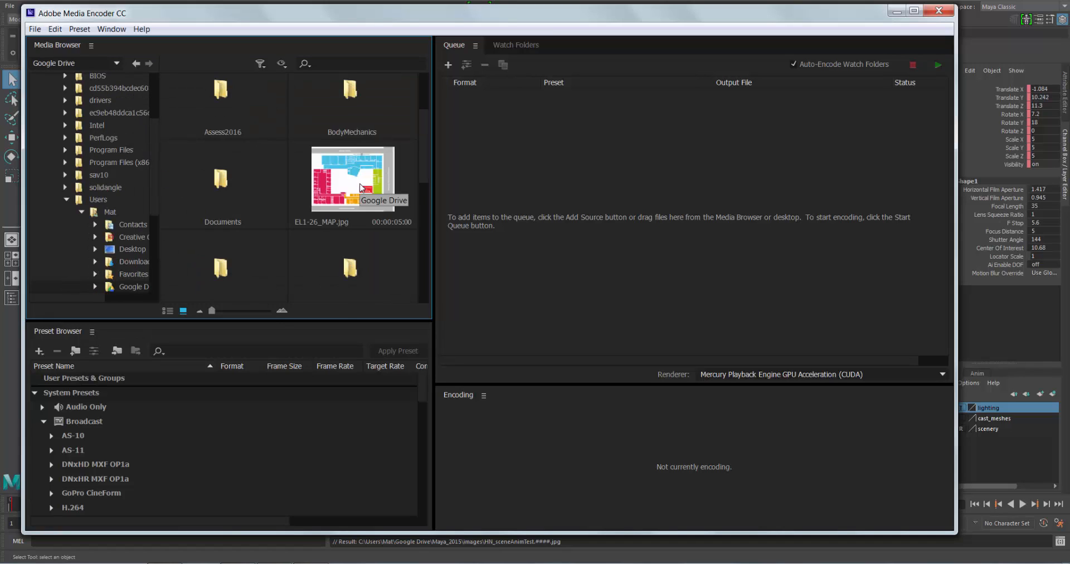
scroll(257, 163, "down", 4)
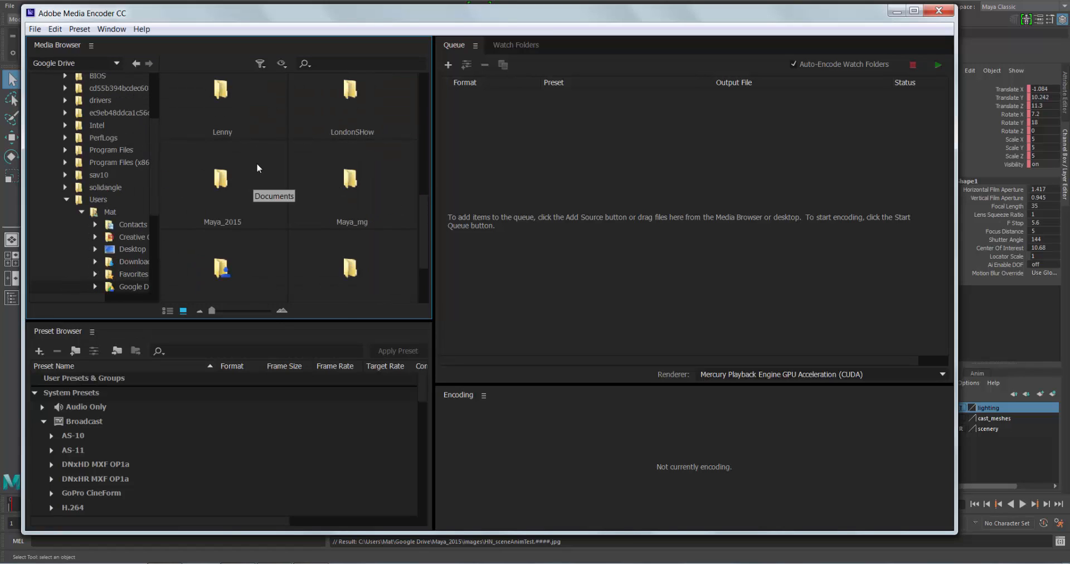
double_click(228, 161)
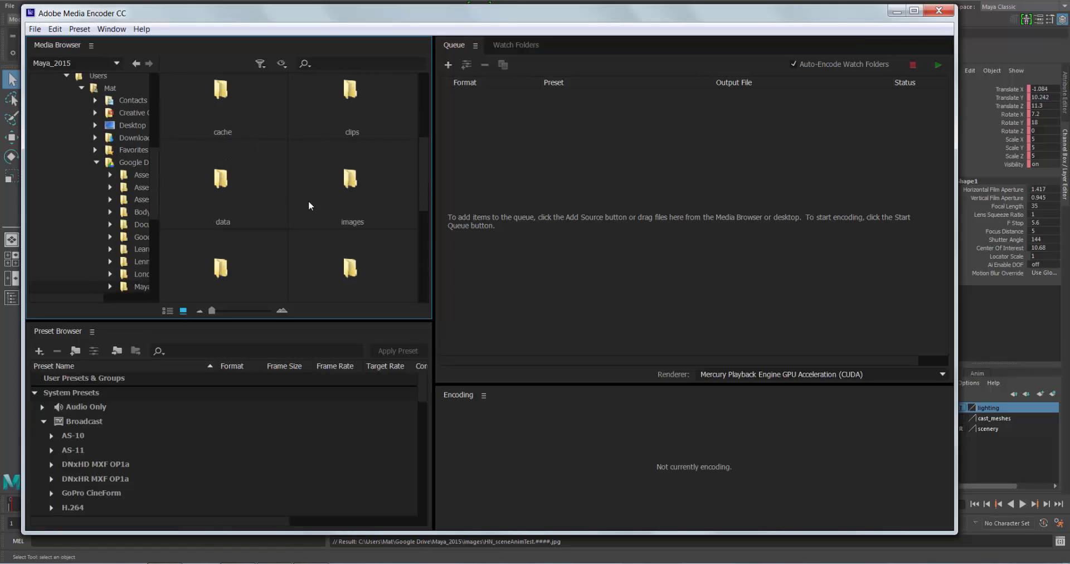
double_click(351, 179)
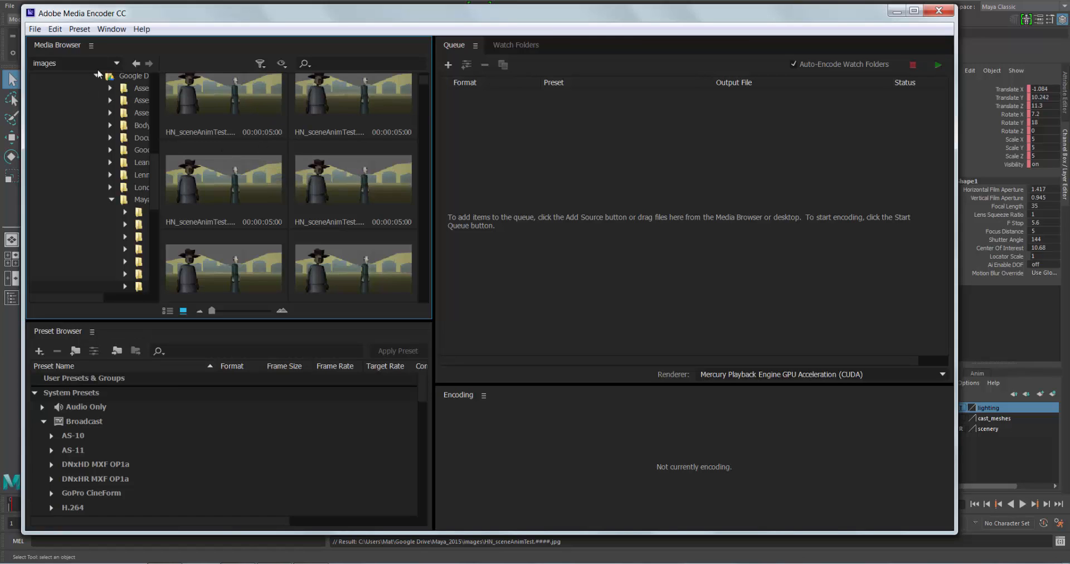
- Enable importing as an image sequence and add the HN_sceneAnimTest frames to the encoding queue, starting from the first frame
left_click(92, 48)
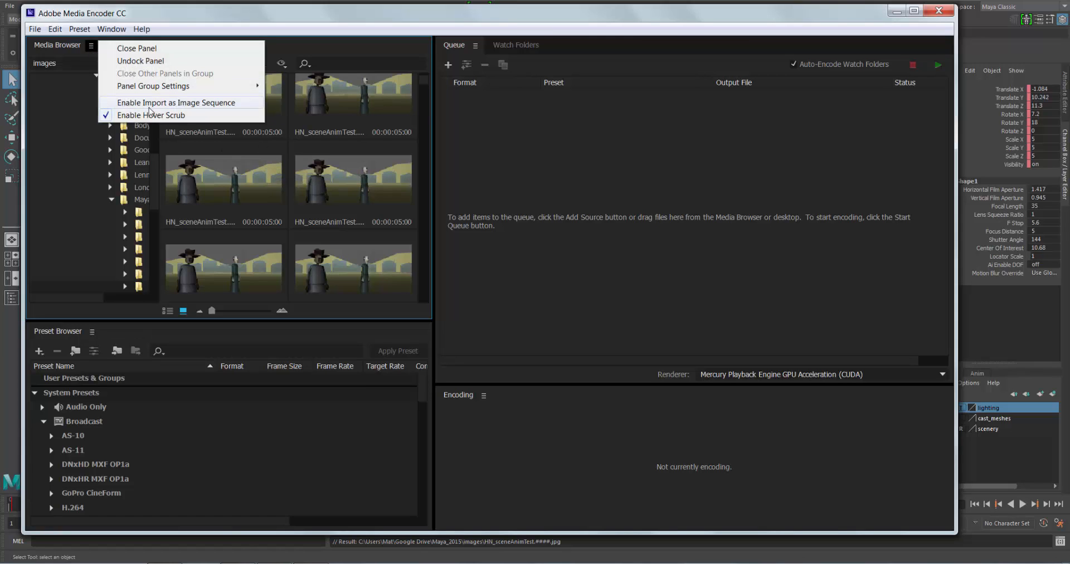
left_click(178, 106)
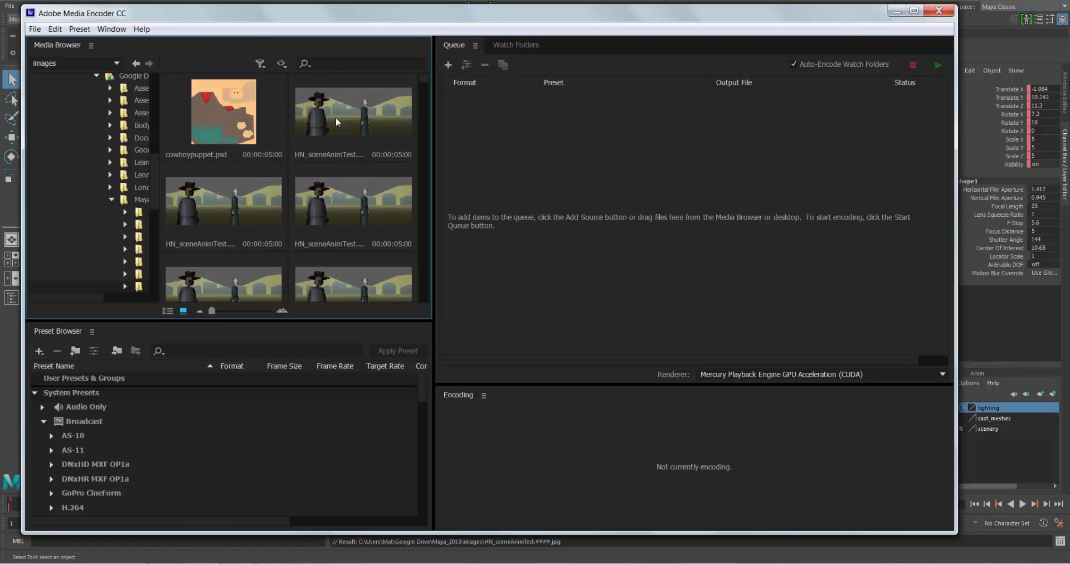
left_click_drag(335, 115, 631, 178)
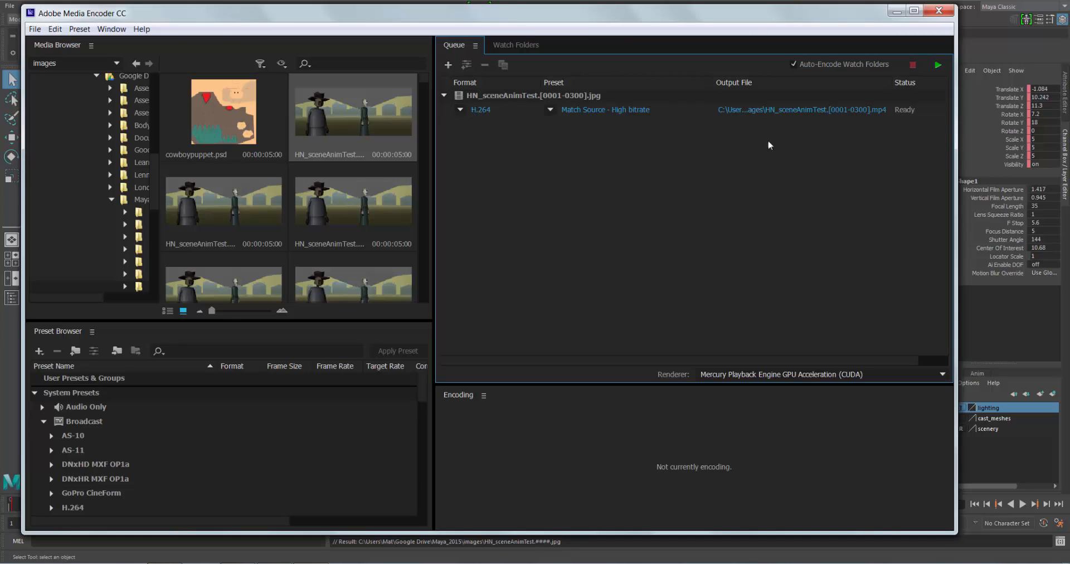
- In the queued sequence's export settings, disable audio export and override the source-matched frame rate with 24 fps
left_click(608, 111)
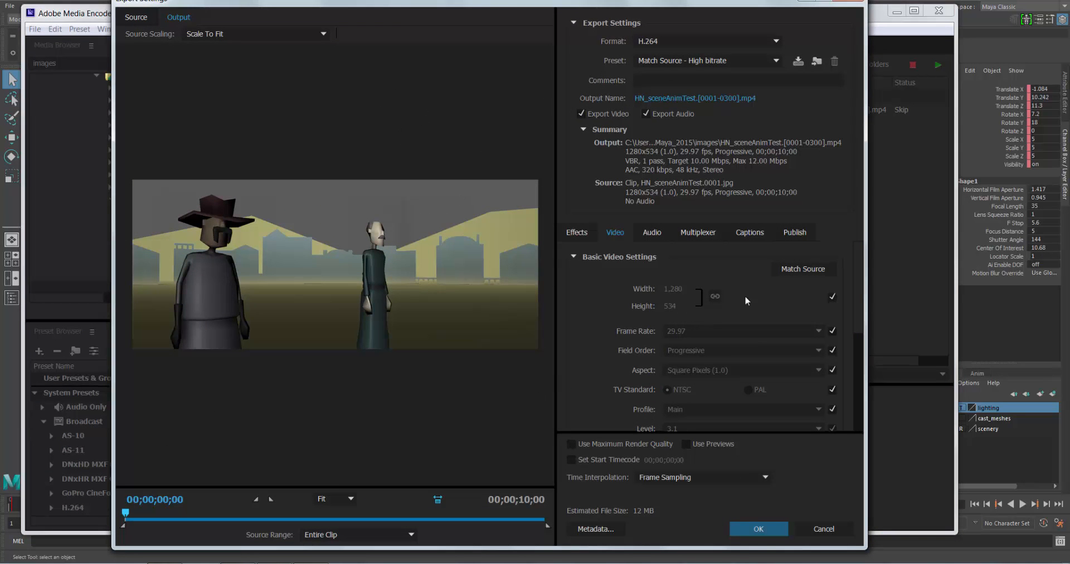
left_click(646, 113)
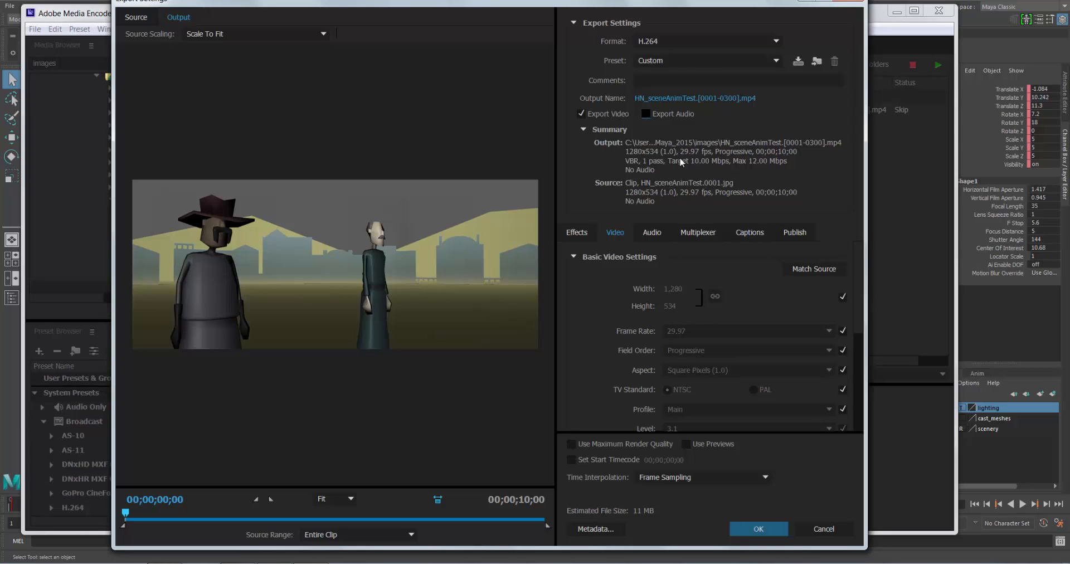
left_click(840, 331)
left_click(817, 331)
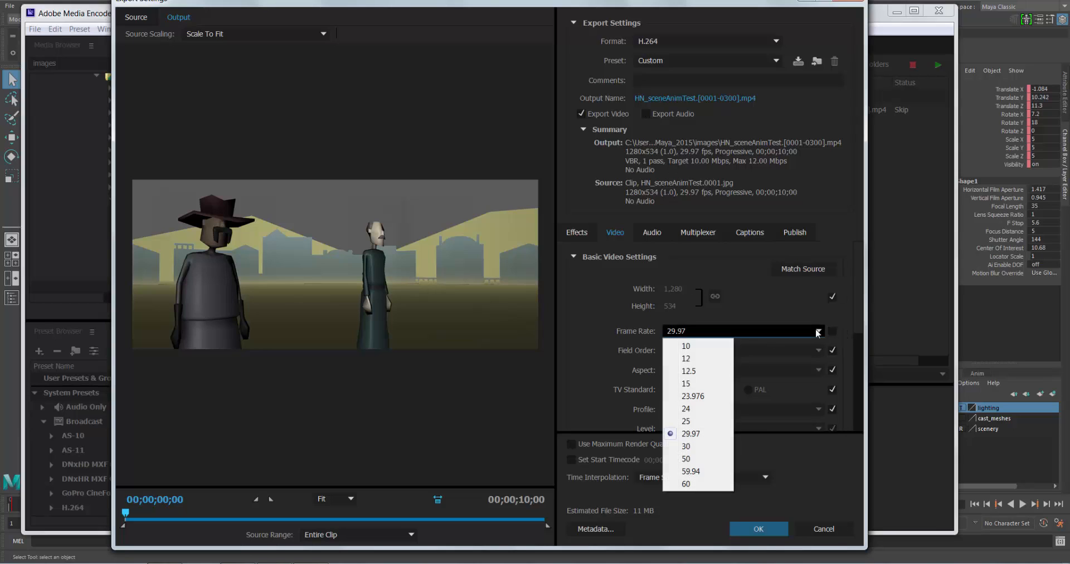
left_click(689, 408)
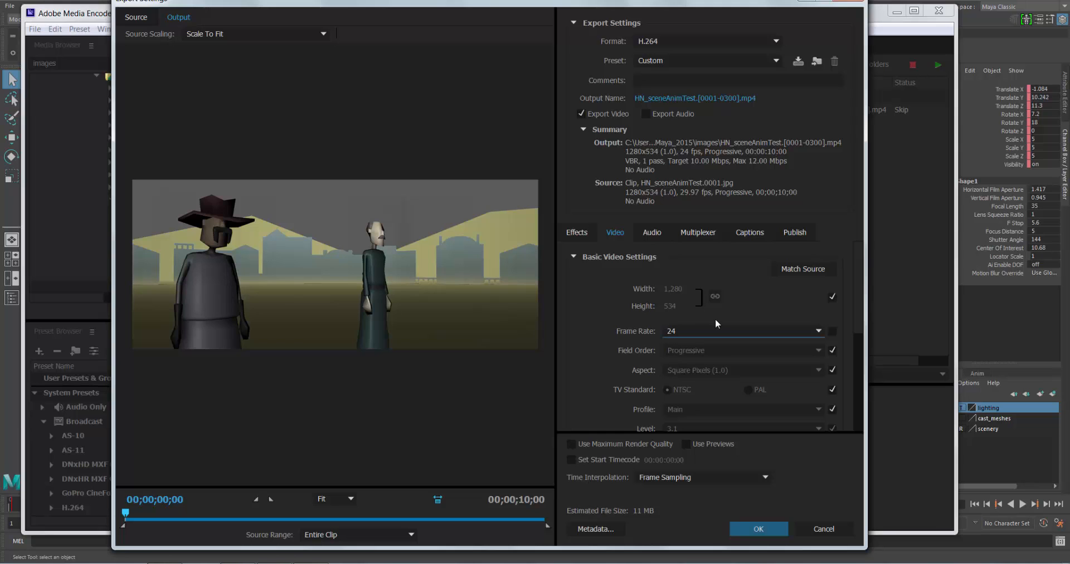
left_click(757, 528)
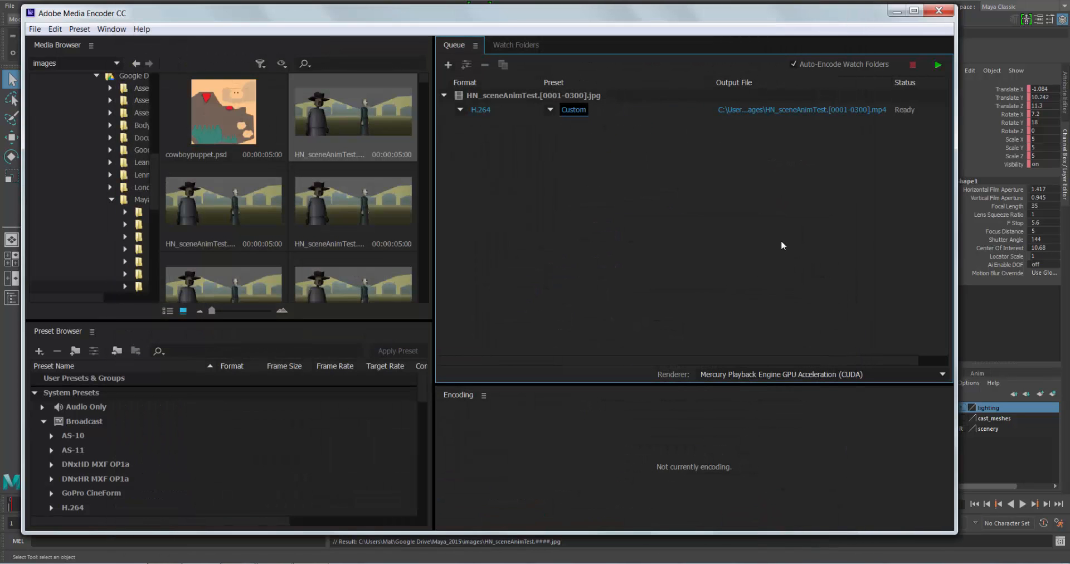
- Name the output file testmovie.mp4 in the Maya_2015 images folder and start encoding the queue
left_click(813, 111)
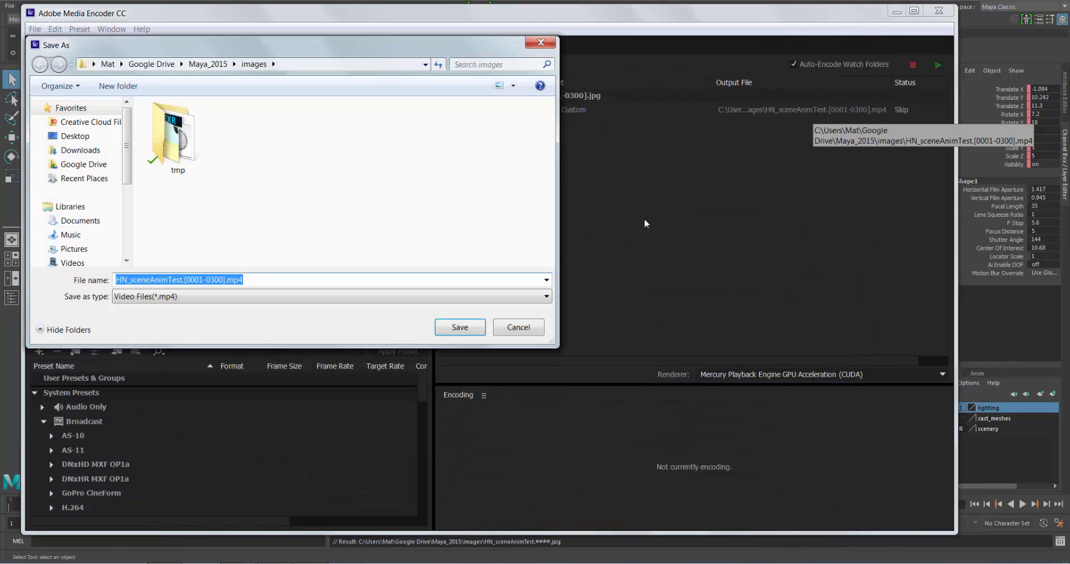
left_click(225, 280)
left_click_drag(225, 279, 84, 281)
type("testmovie")
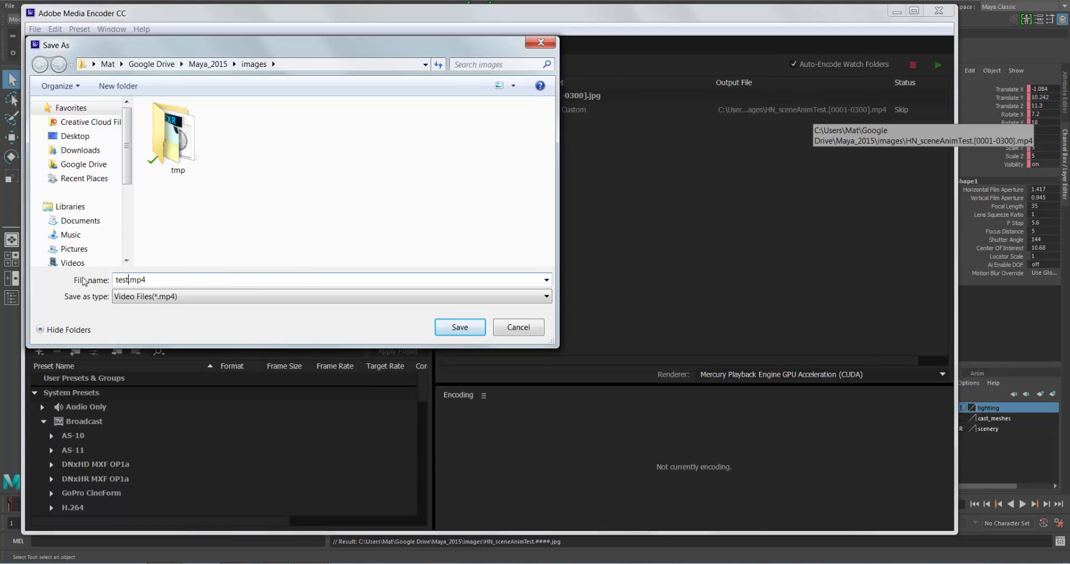
left_click(462, 328)
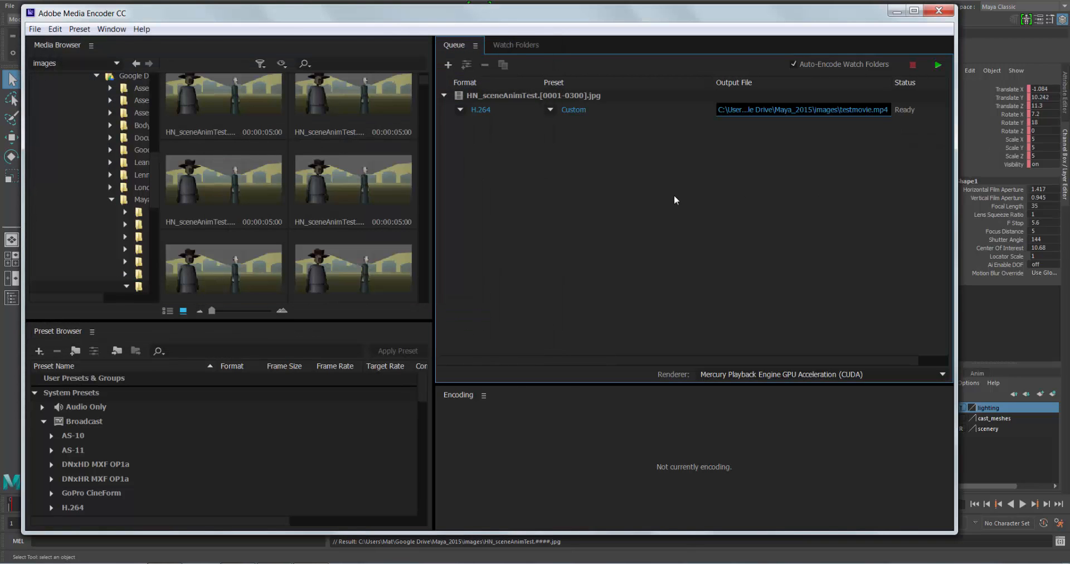
left_click(938, 66)
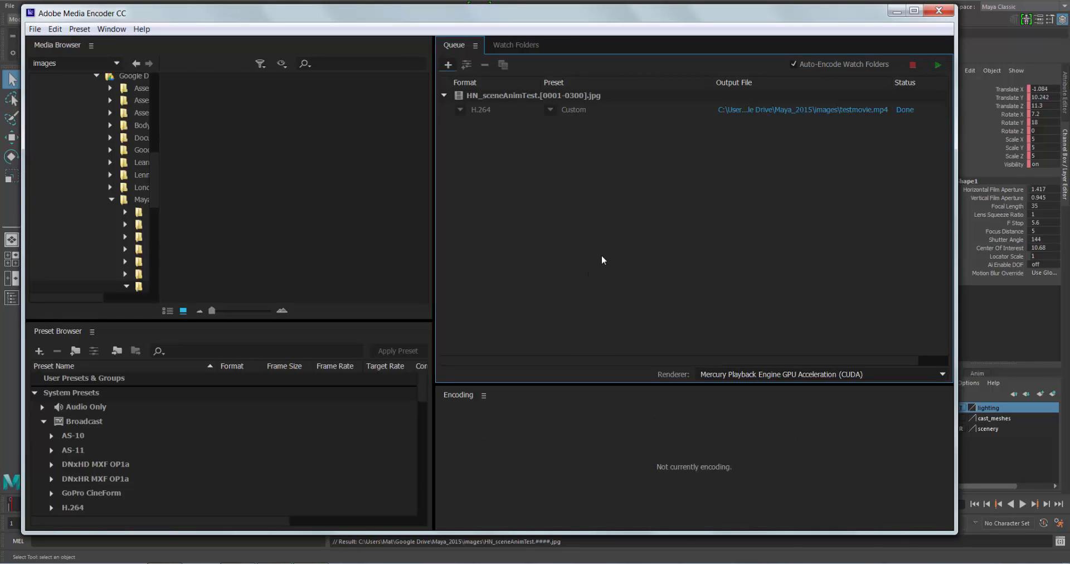
- Close Adobe Media Encoder and open the Google Drive Maya_2015 images folder in Windows Explorer
left_click(946, 10)
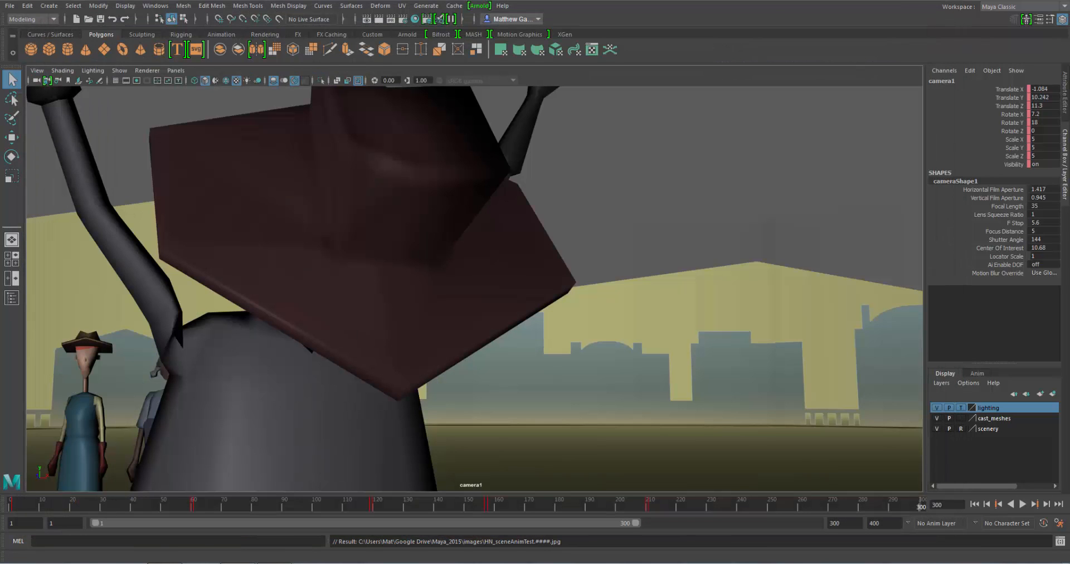
key("super+e")
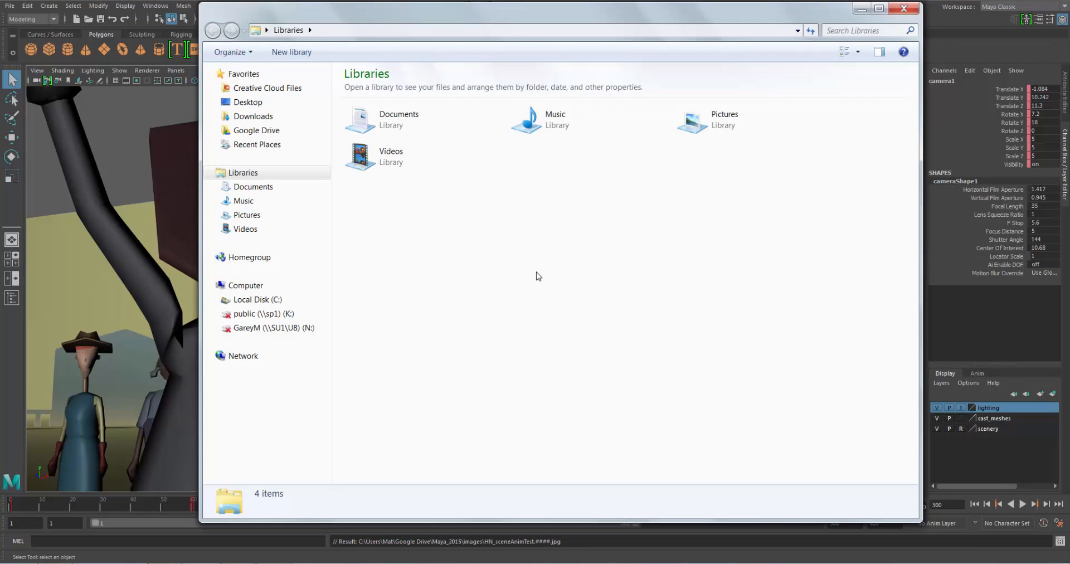
left_click(273, 131)
left_click(380, 217)
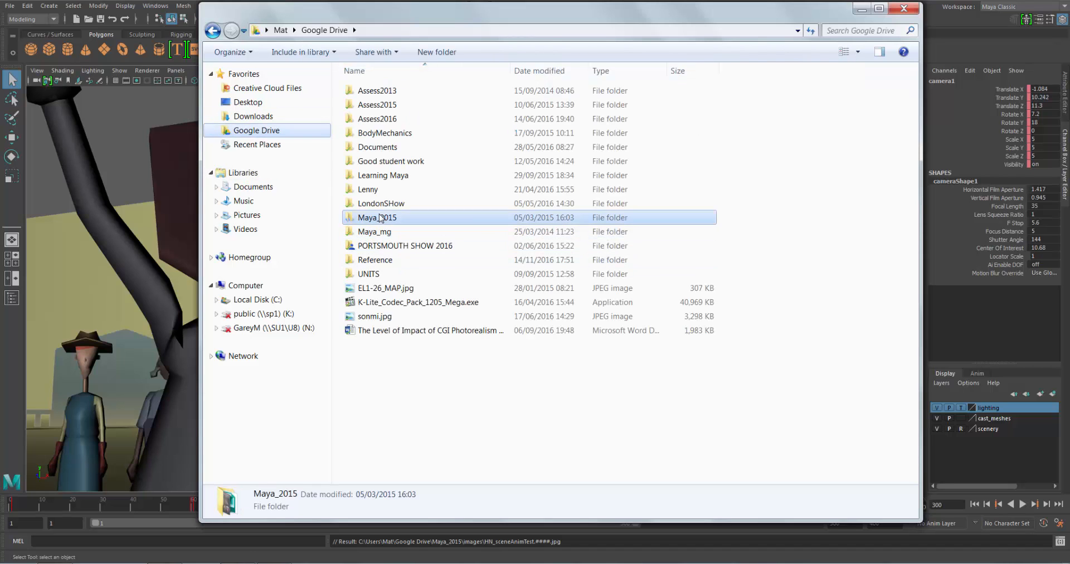
double_click(381, 218)
double_click(384, 174)
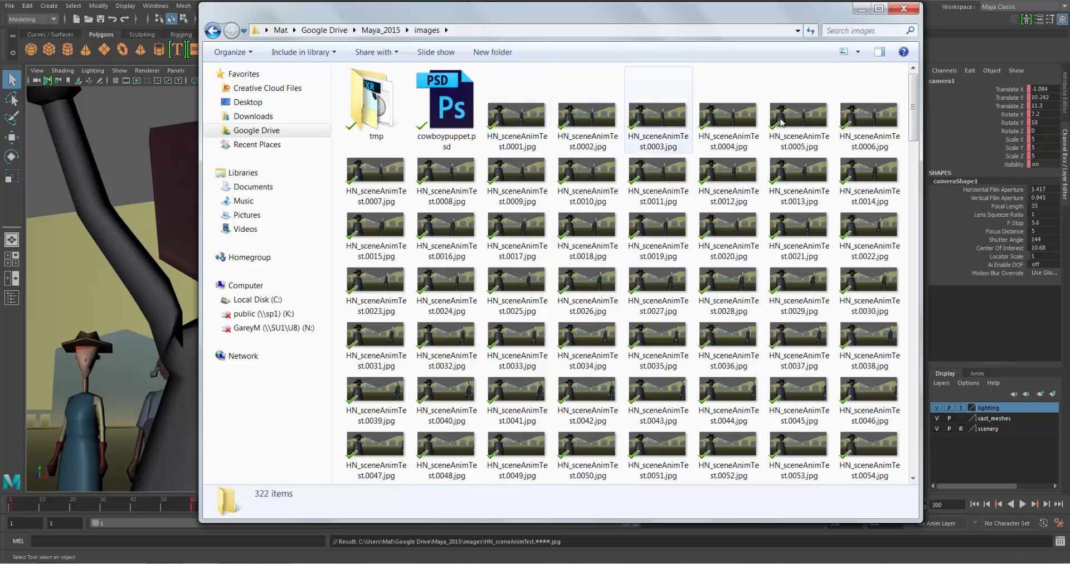
- Find testmovie.mp4 at the end of the images folder, check its file details and play it back
left_click(914, 218)
left_click_drag(914, 217, 902, 464)
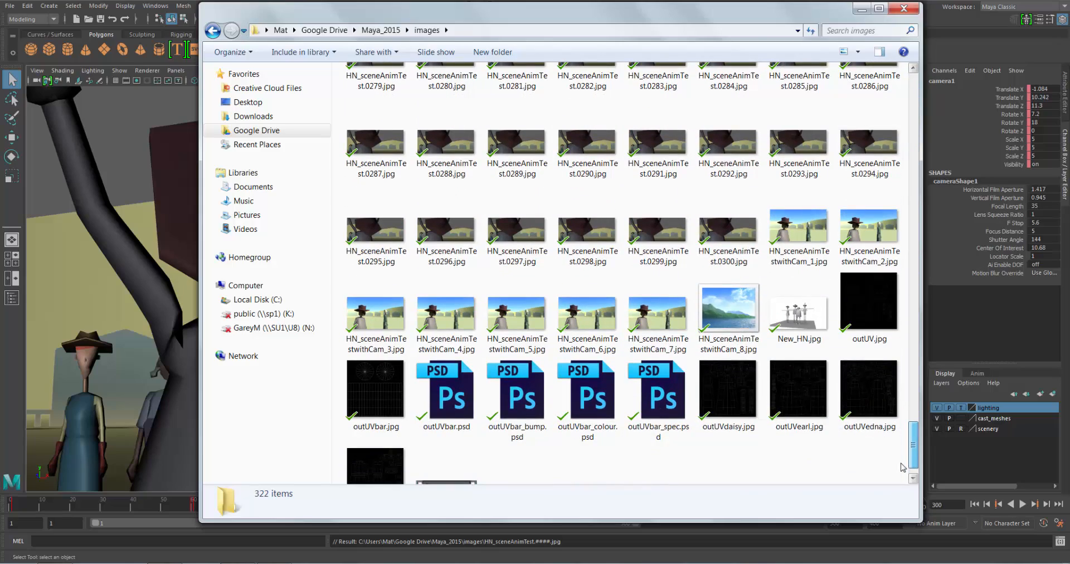
scroll(804, 405, "down", 1)
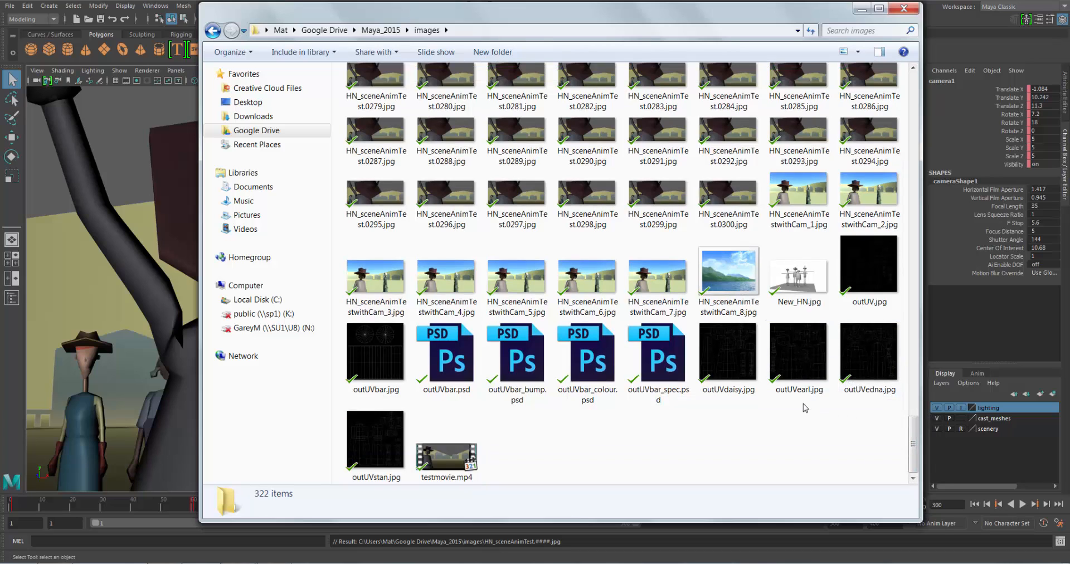
left_click(452, 465)
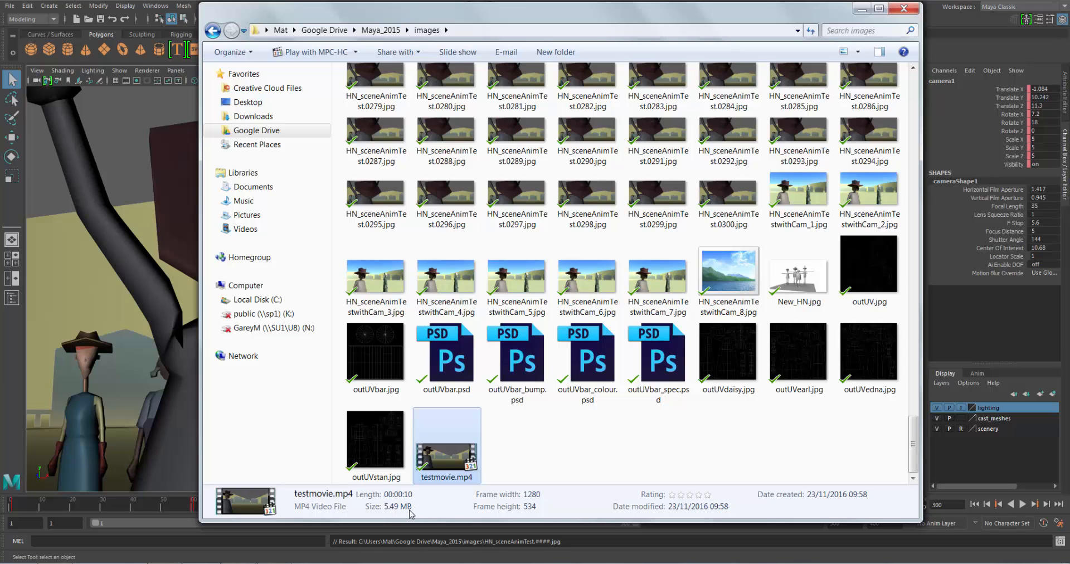
double_click(464, 464)
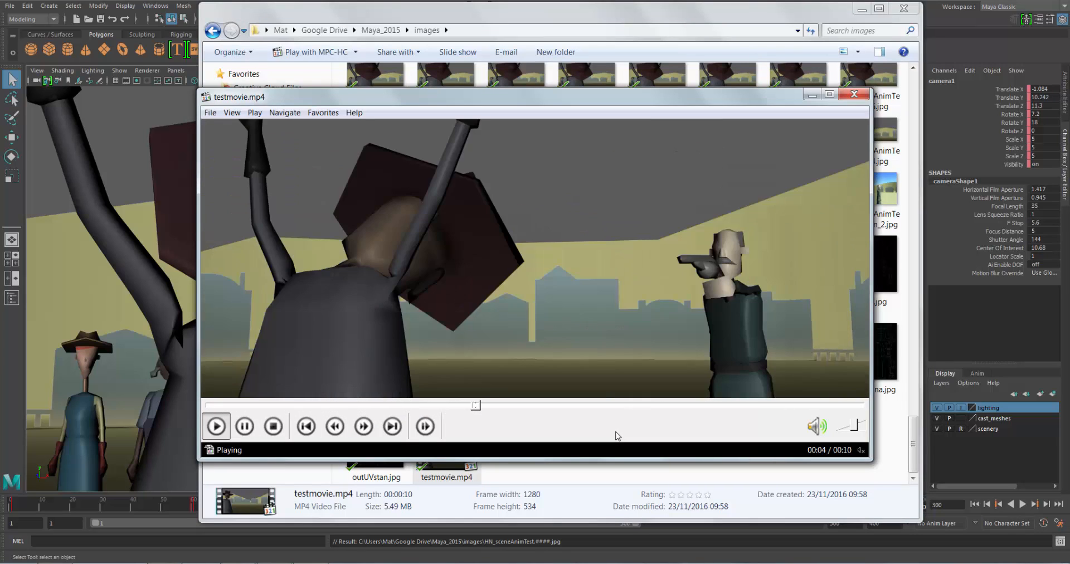
left_click(852, 95)
- Permanently delete the playblast frames HN_sceneAnimTest.0001.jpg through HN_sceneAnimTest.0300.jpg and close the Explorer window
scroll(905, 358, "up", 2)
scroll(905, 358, "up", 20)
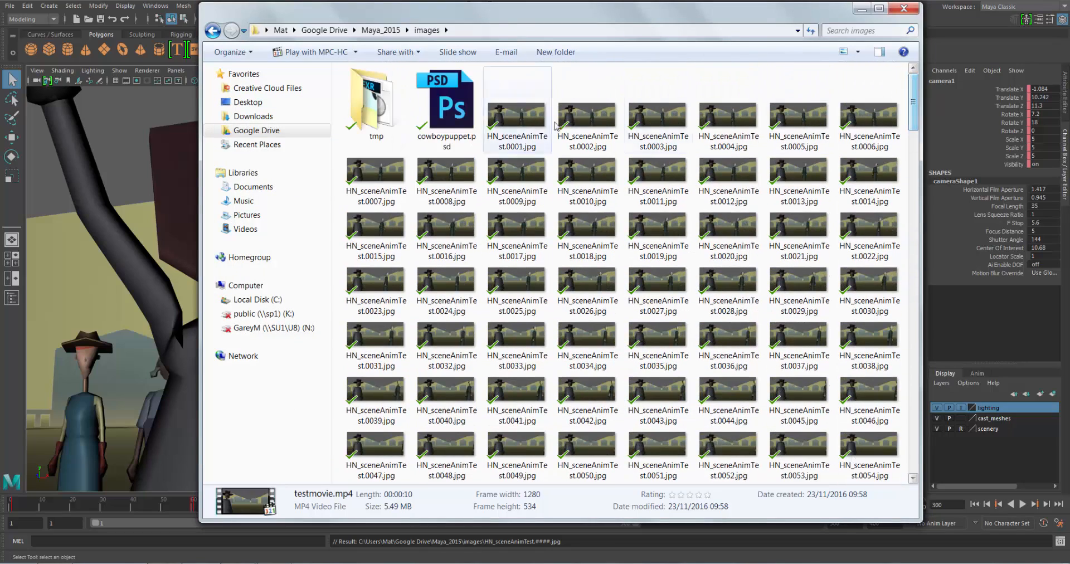
left_click(535, 118)
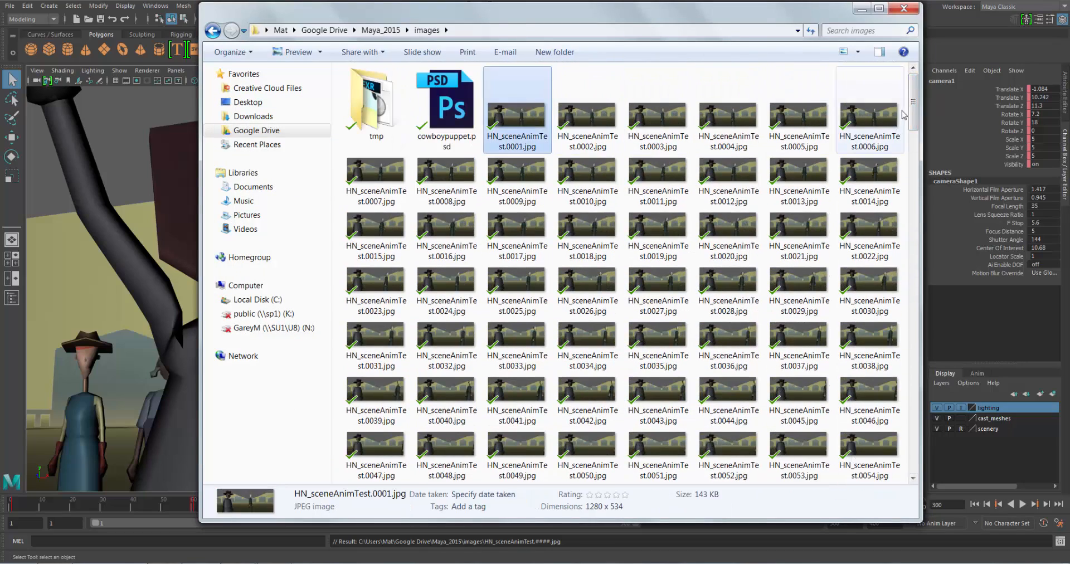
left_click_drag(912, 111, 913, 455)
left_click(736, 198, "shift")
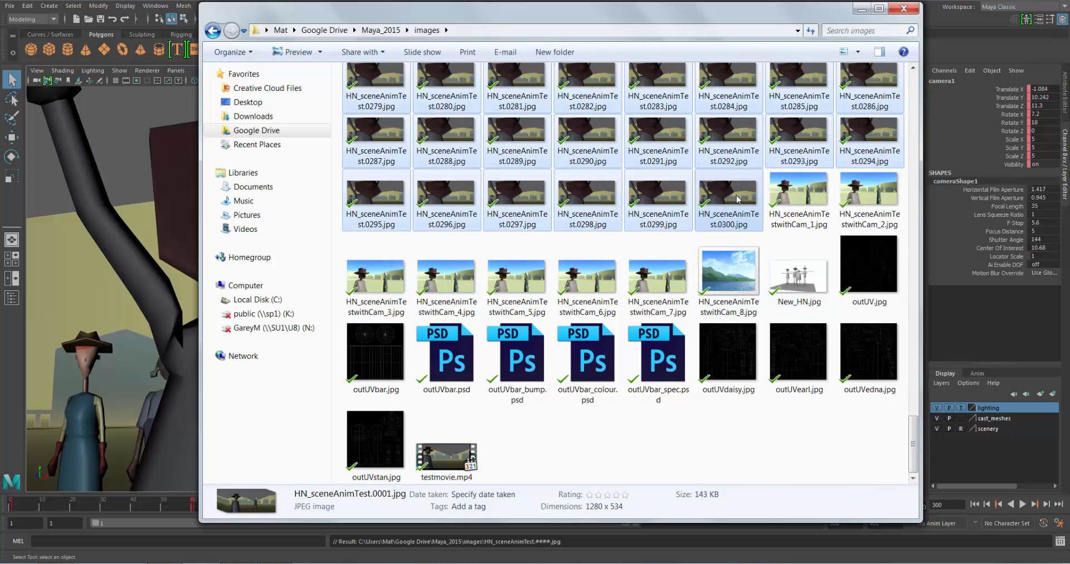
key("shift+Delete")
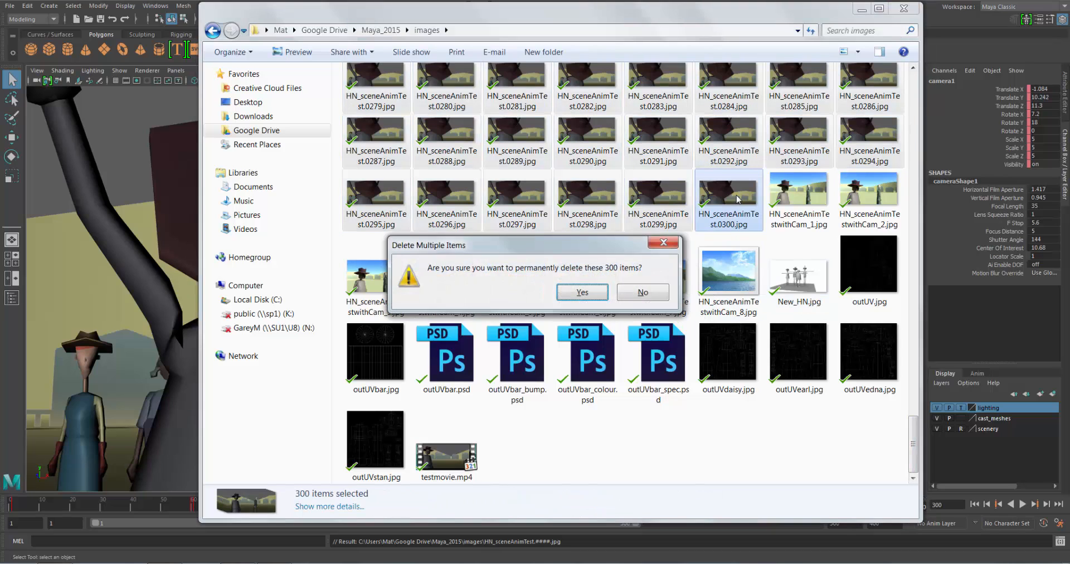
left_click(597, 290)
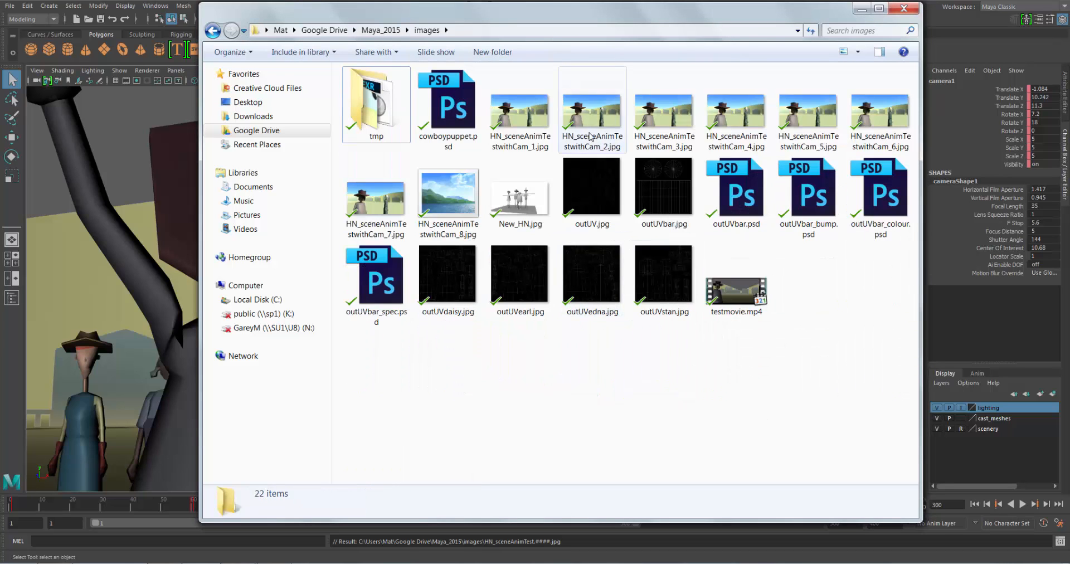
left_click(904, 8)
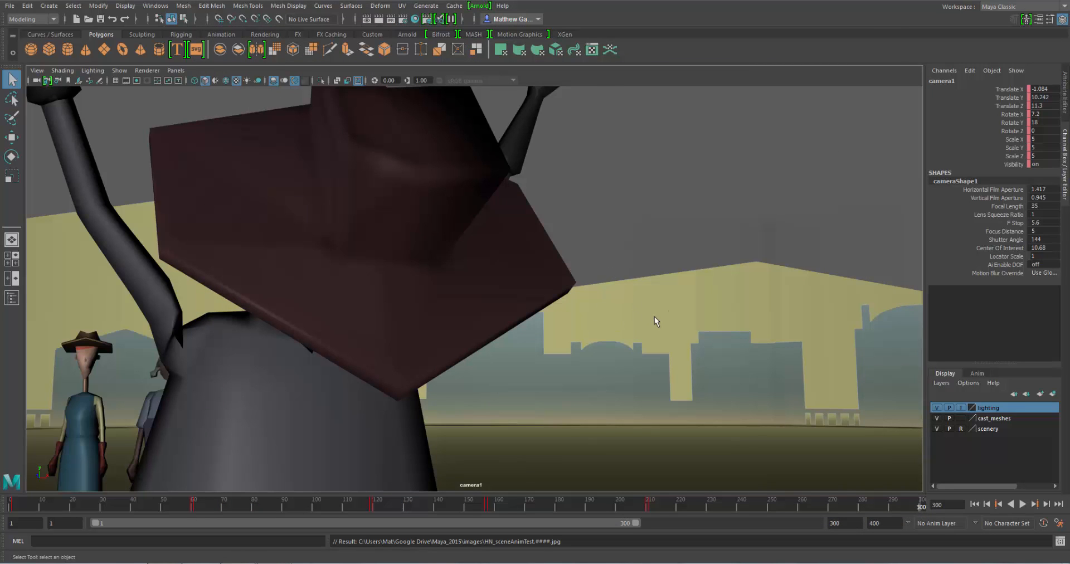